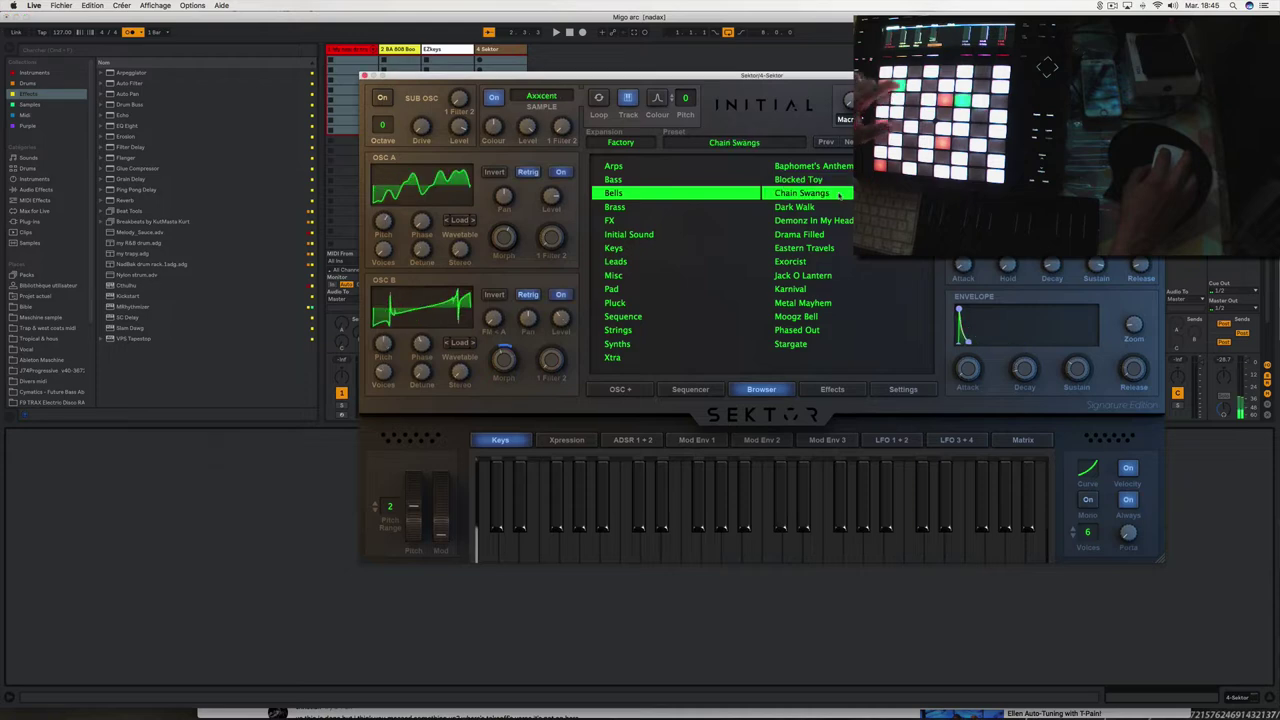
Load the Dark Walk preset from Sektor's Bells category.
left_click(811, 206)
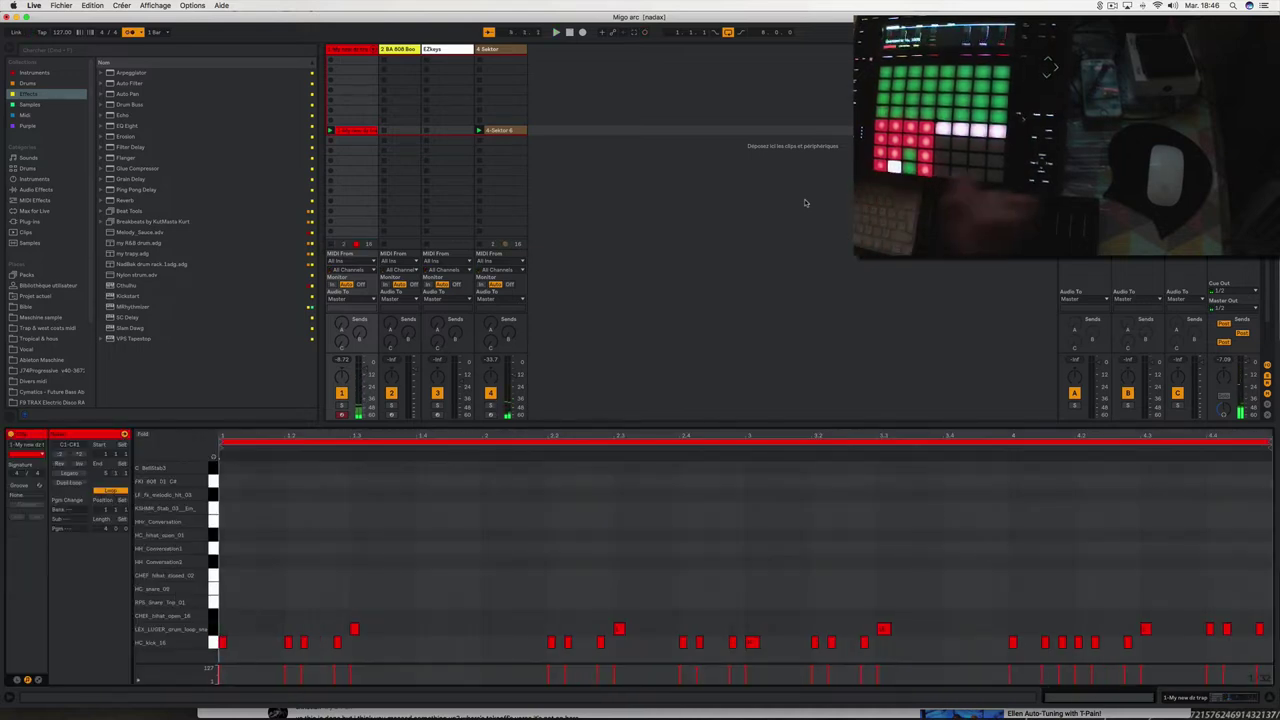
Quantize the HC_kick_16 notes and the last three LEX_LUGER notes in the drum clip, and play the loop.
key("super+a")
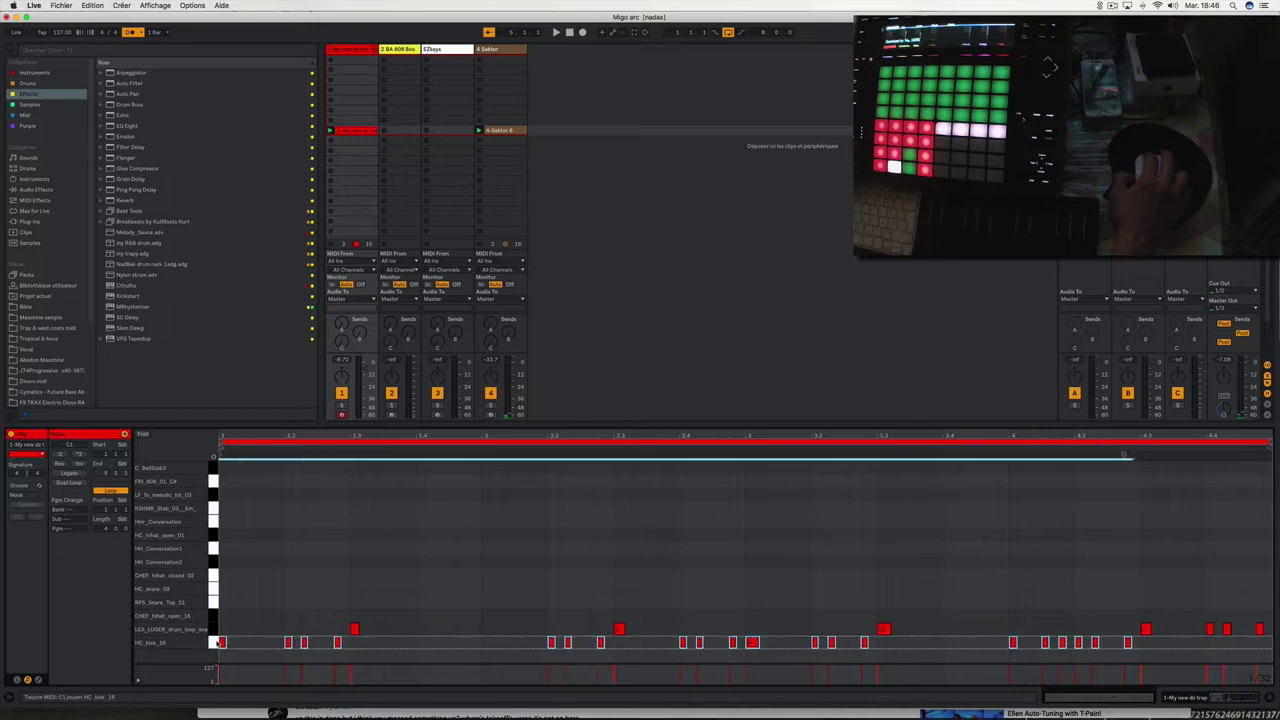
right_click(227, 534)
left_click(248, 550)
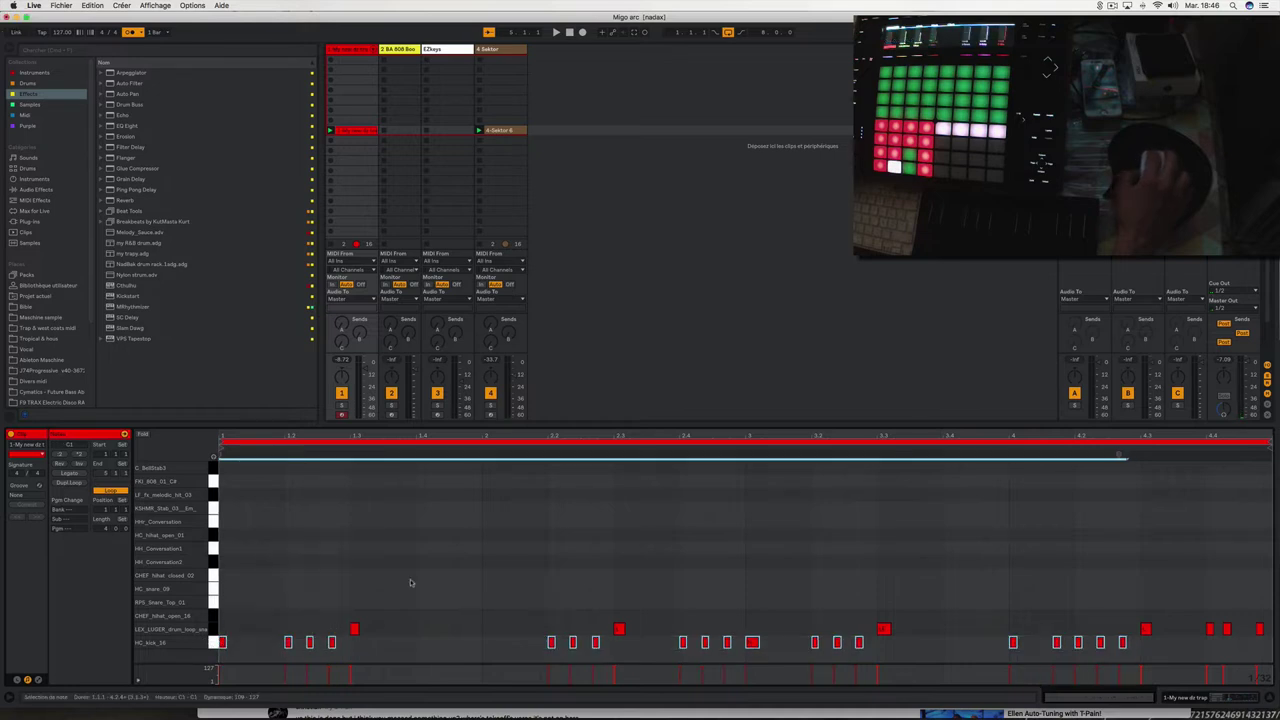
left_click_drag(1198, 612, 1268, 645)
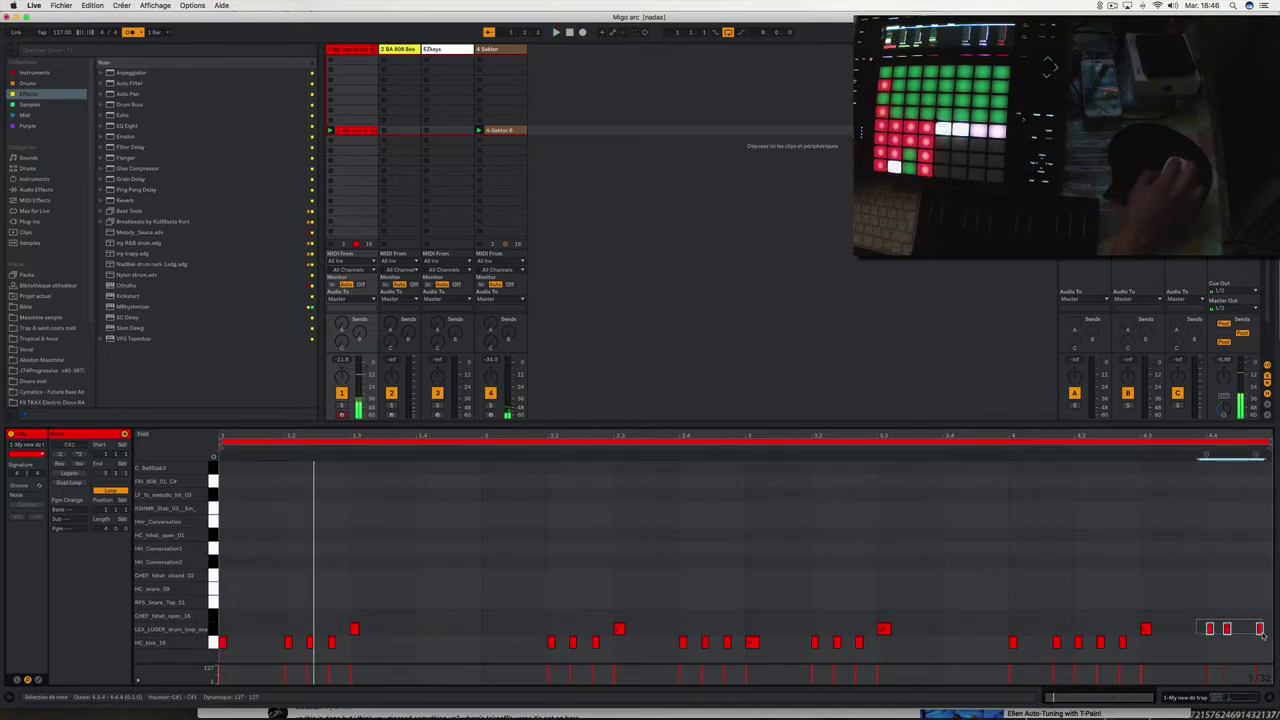
right_click(1150, 521)
left_click(1172, 538)
key("space")
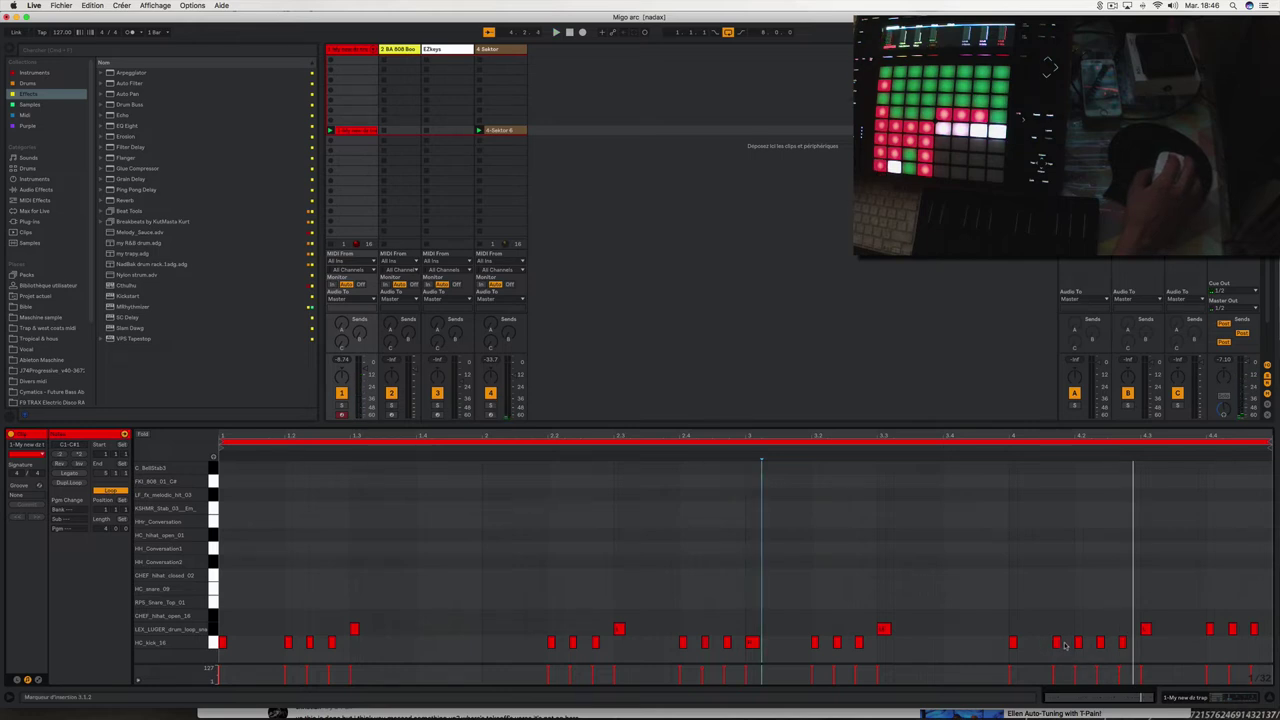
Delete the kick note just before beat 4.2 and check the drum clip in playback.
double_click(1057, 642)
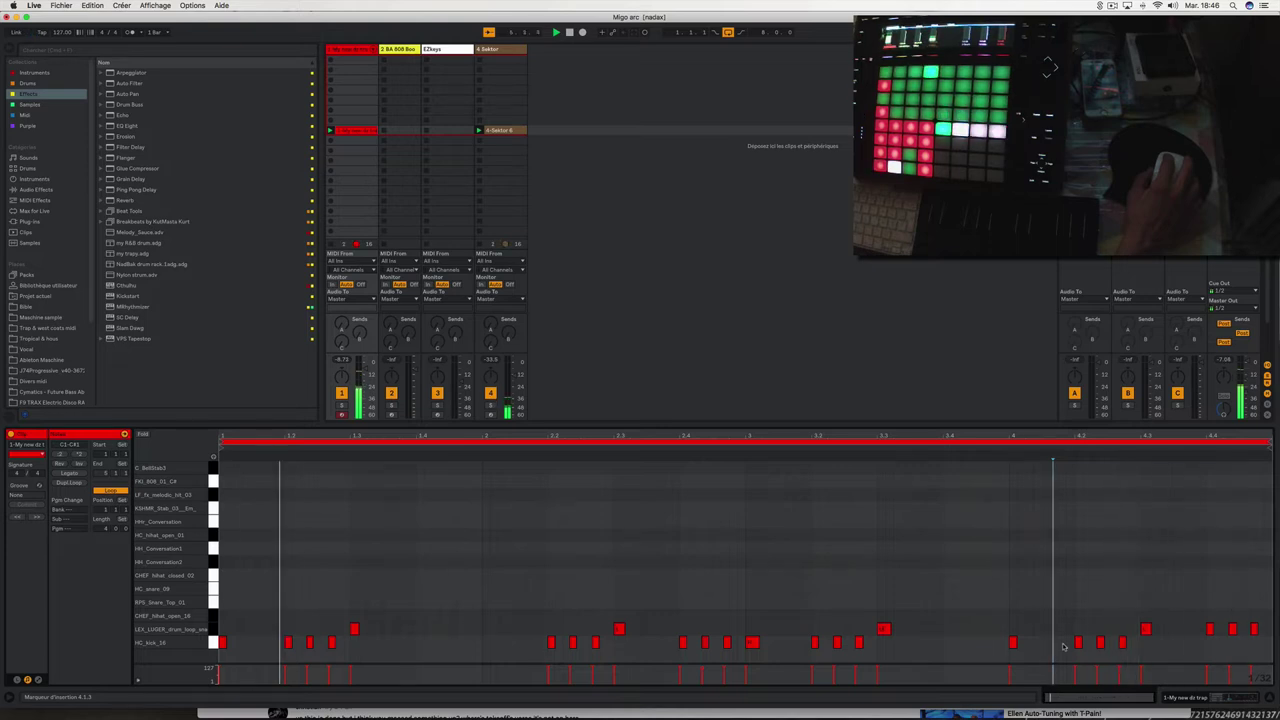
key("space")
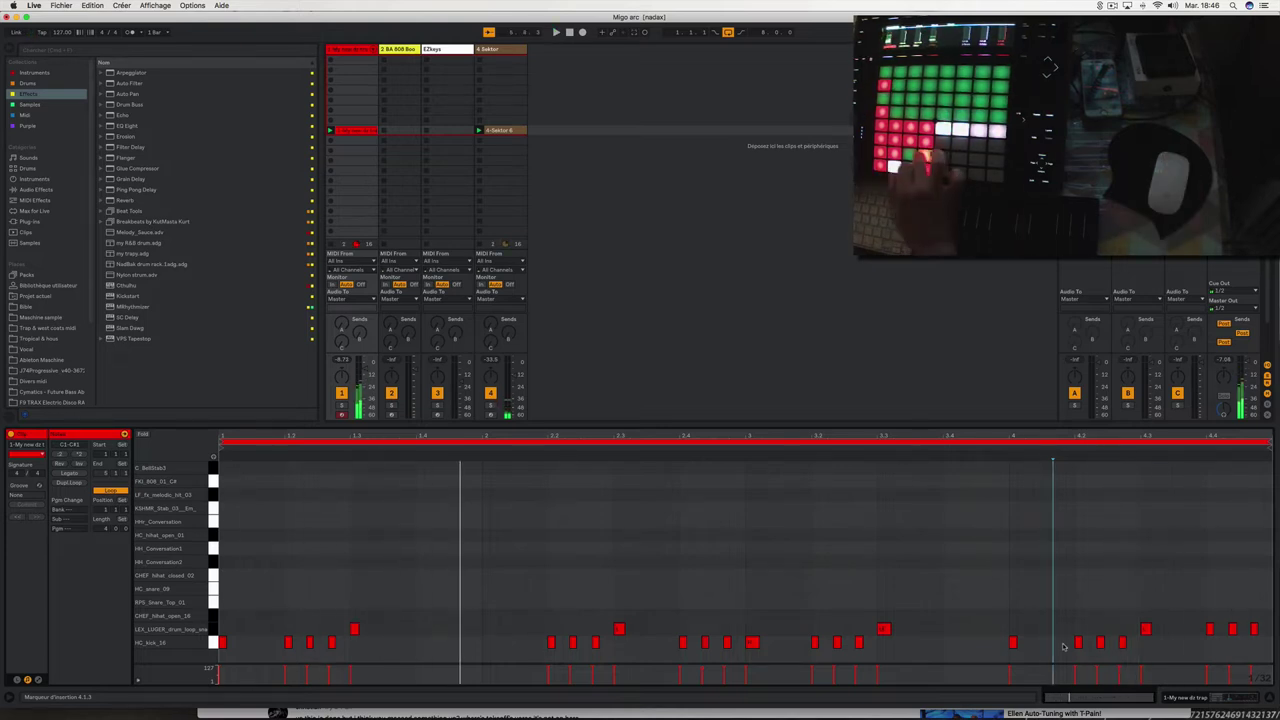
key("space")
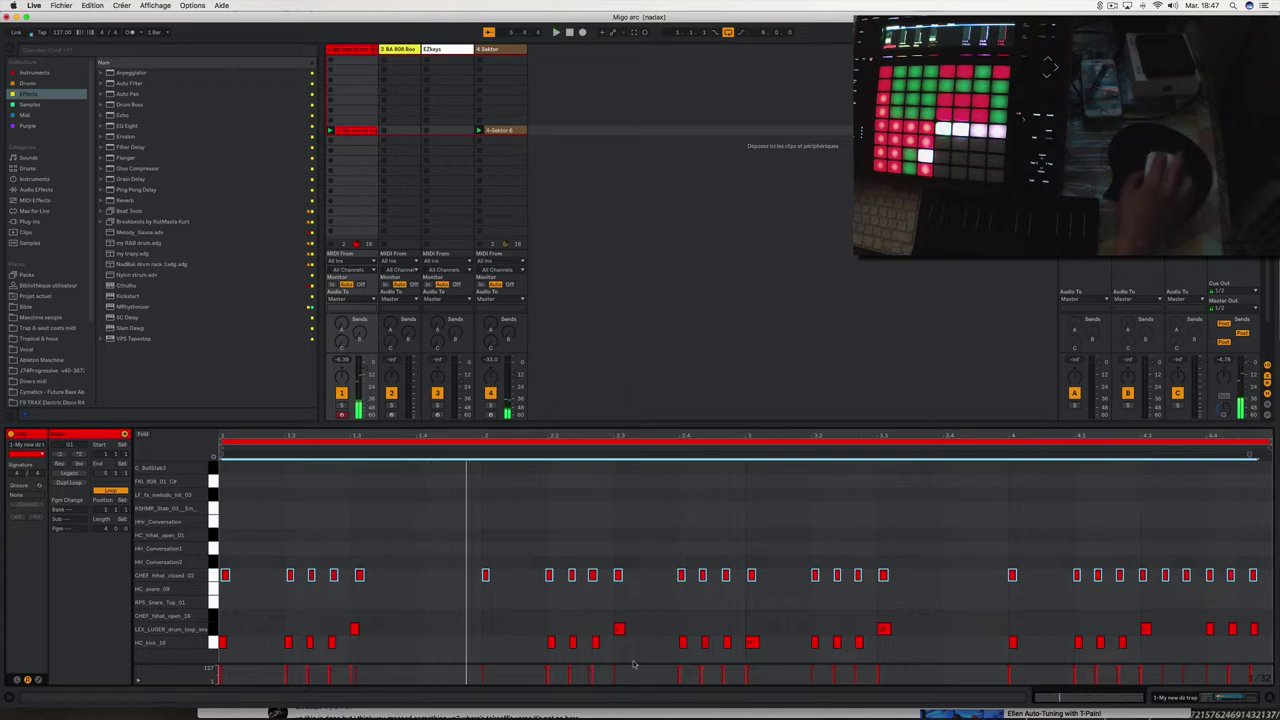
Quantize all the CHEF_hihat_closed_02 notes in the drum clip and clear the note selection.
right_click(228, 578)
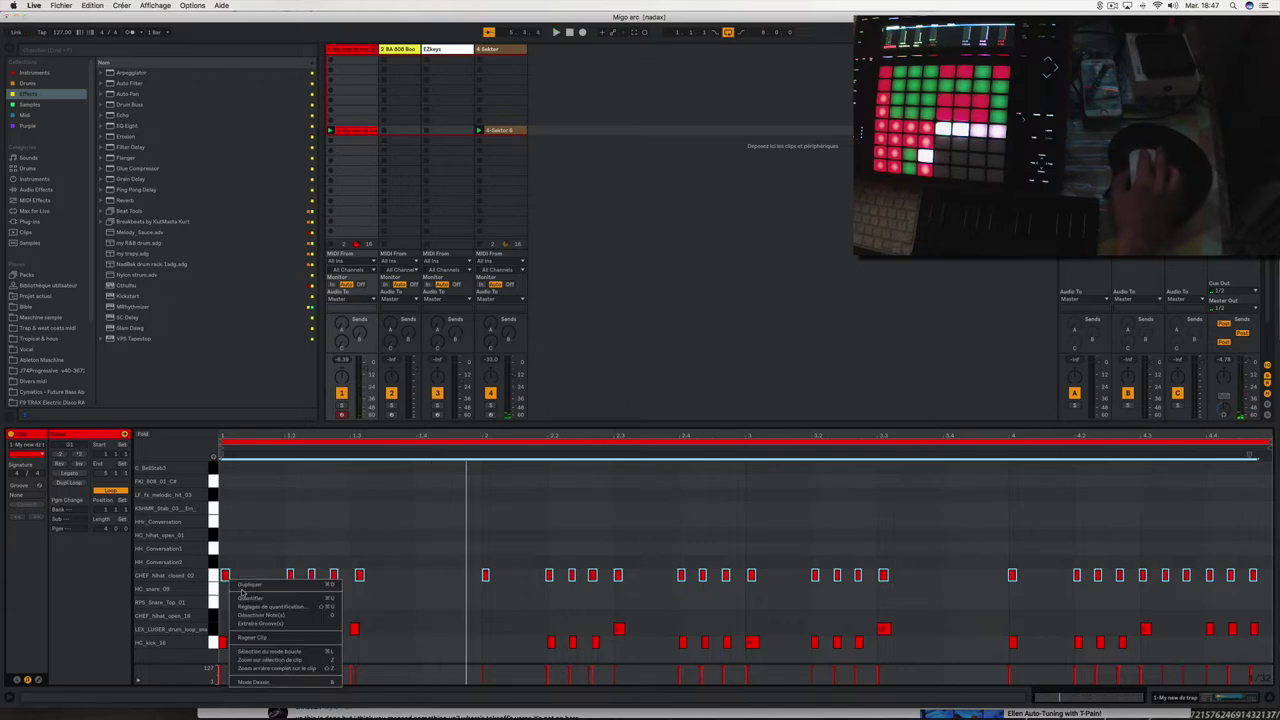
left_click(245, 598)
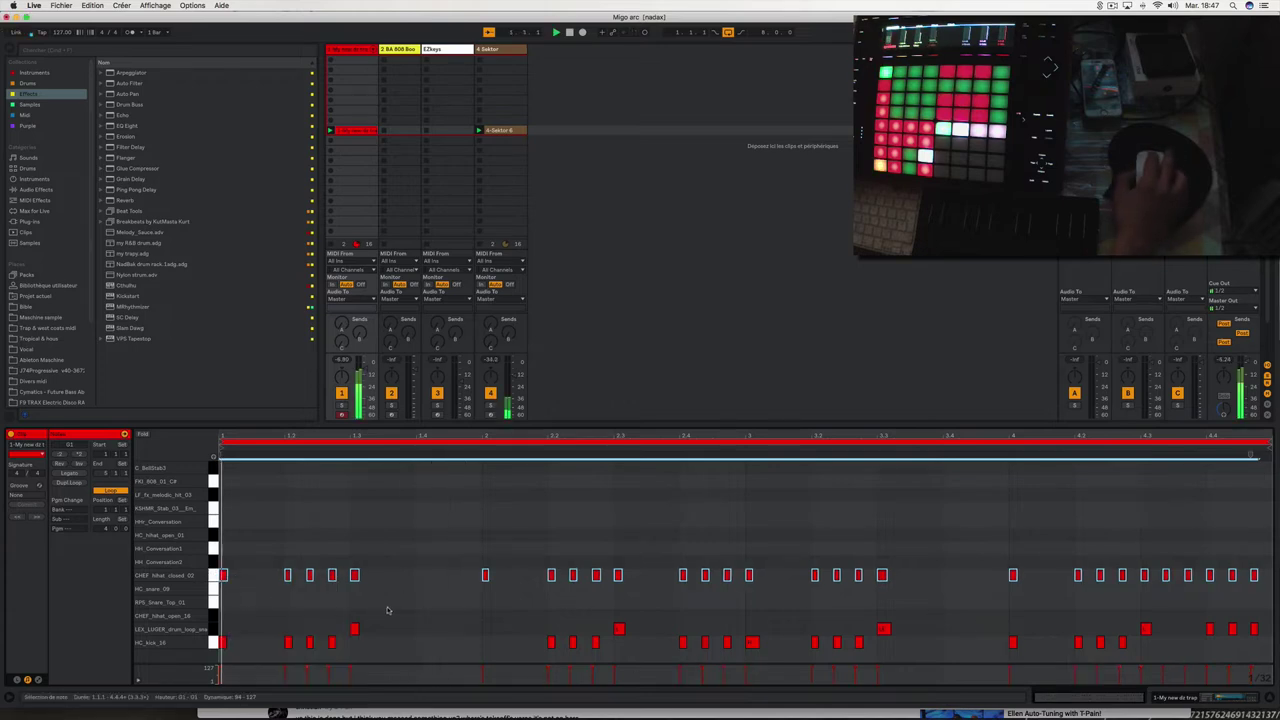
left_click(480, 614)
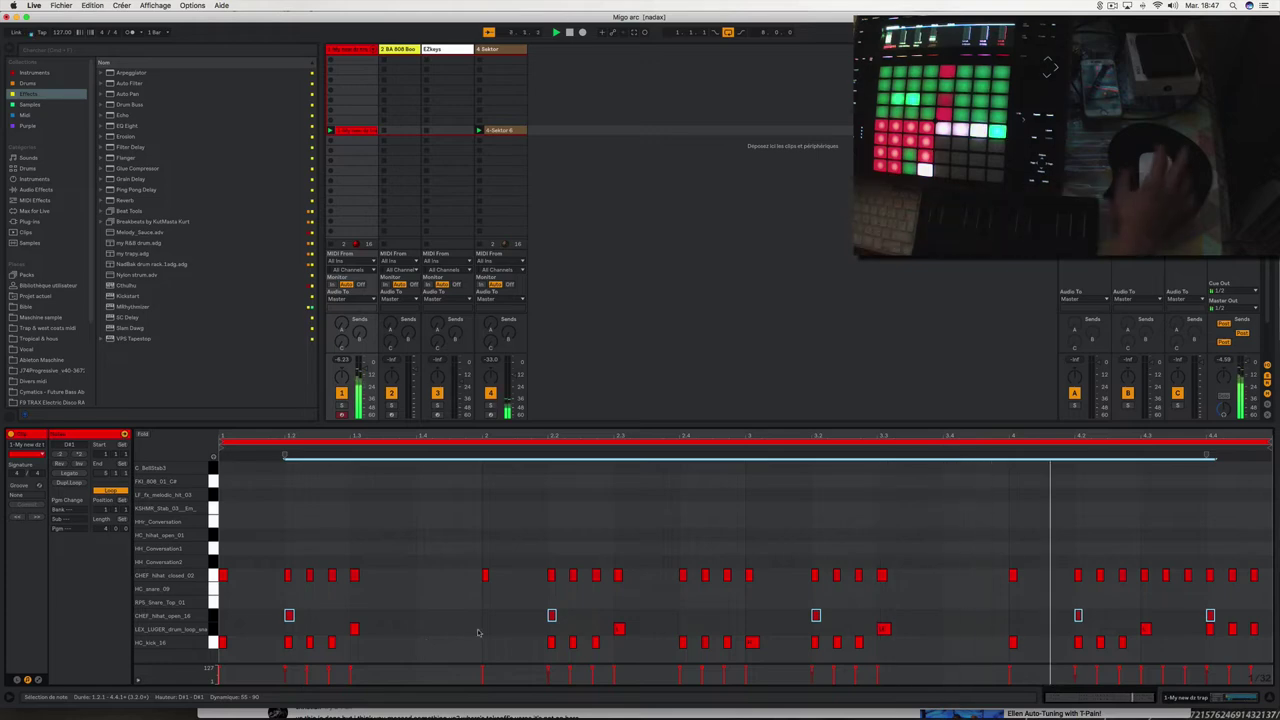
Quantize the short bass notes in the BA 808 Boom 1 clip and play back the loop.
left_click(452, 48)
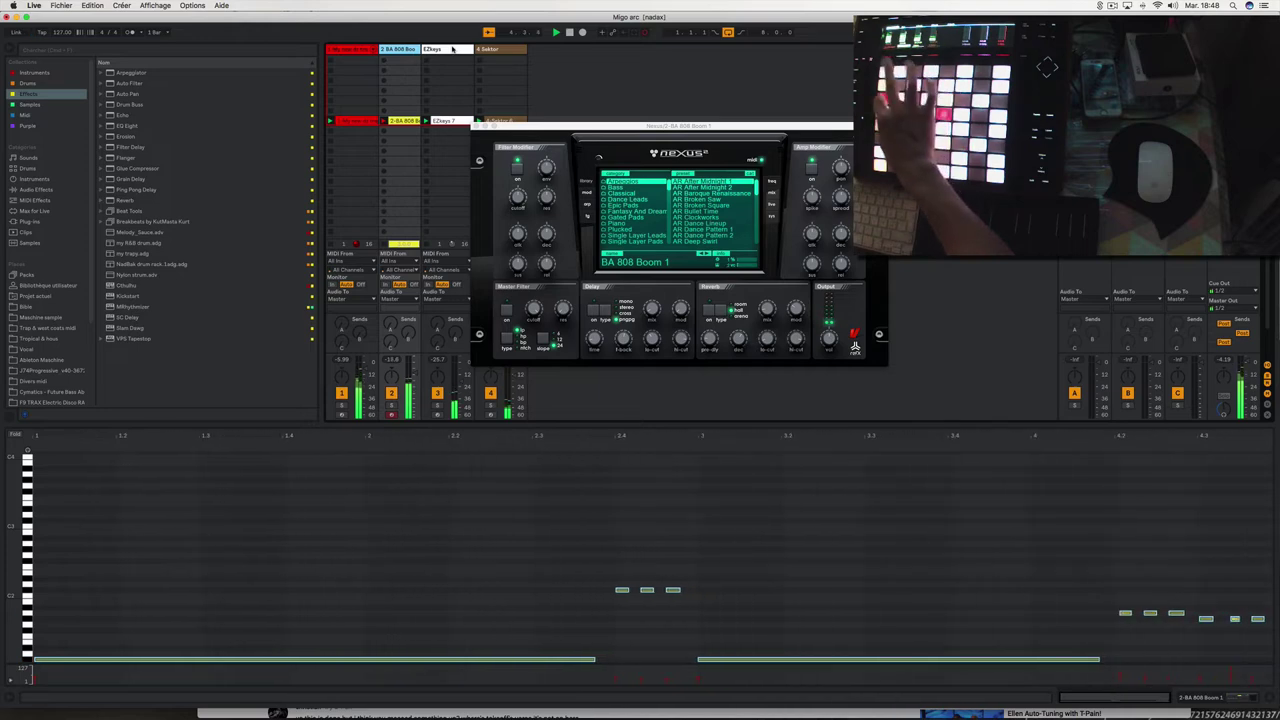
key("space")
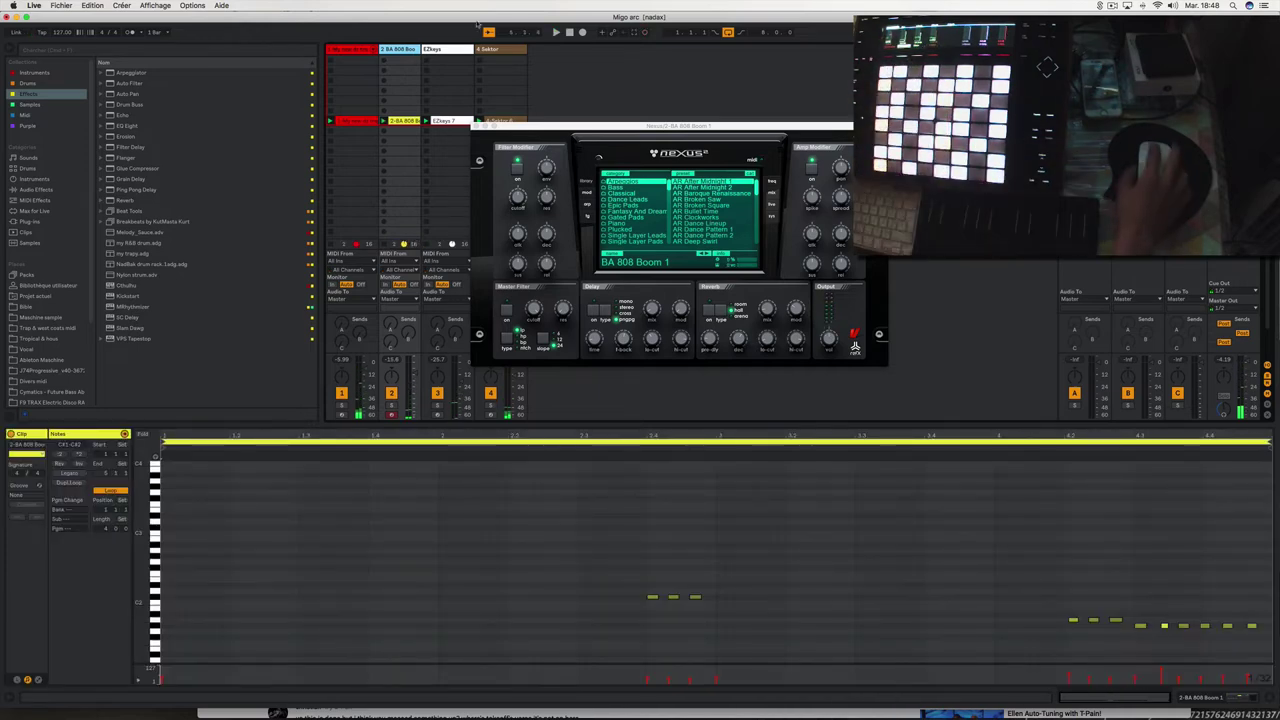
left_click_drag(334, 504, 1270, 634)
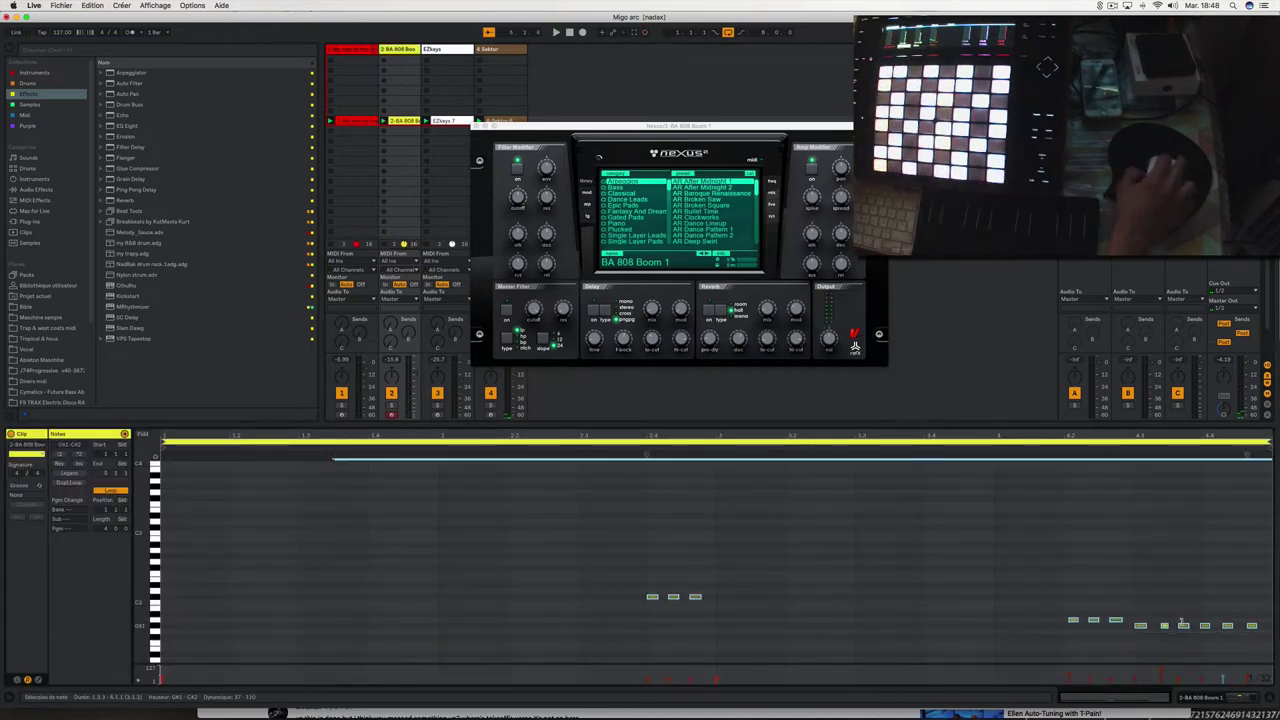
right_click(1116, 619)
left_click(1134, 533)
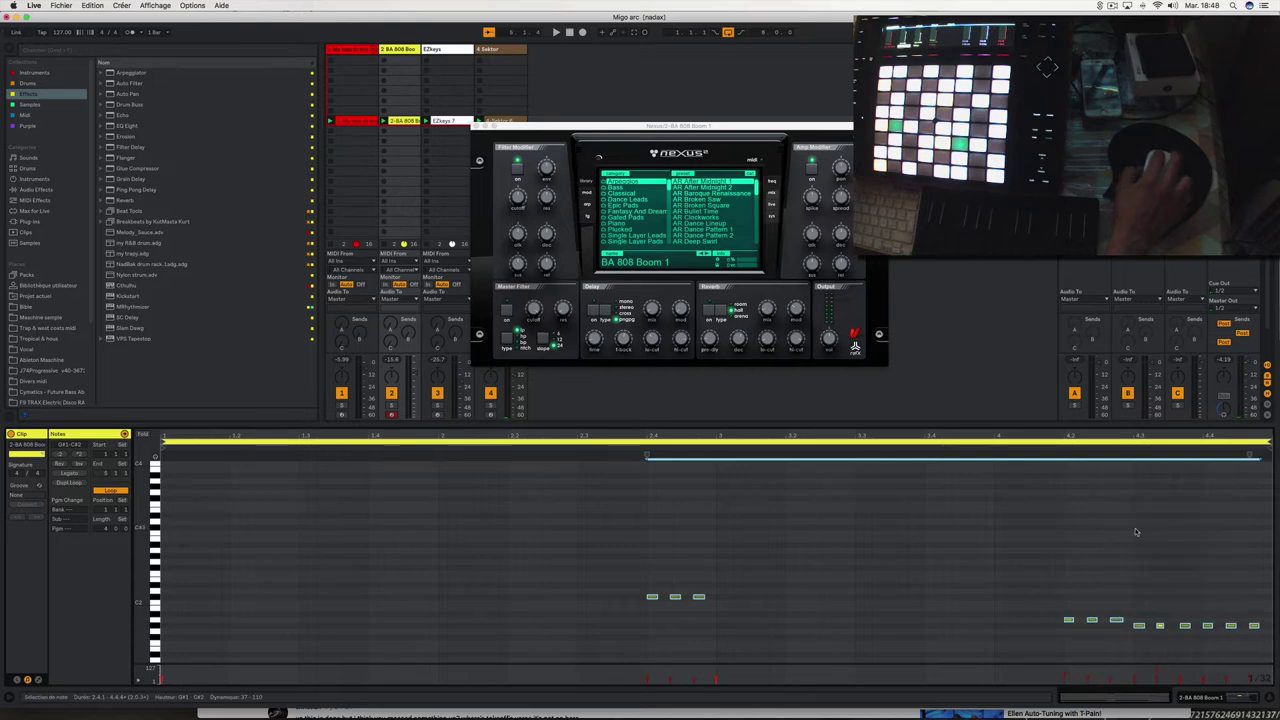
key("space")
left_click(900, 568)
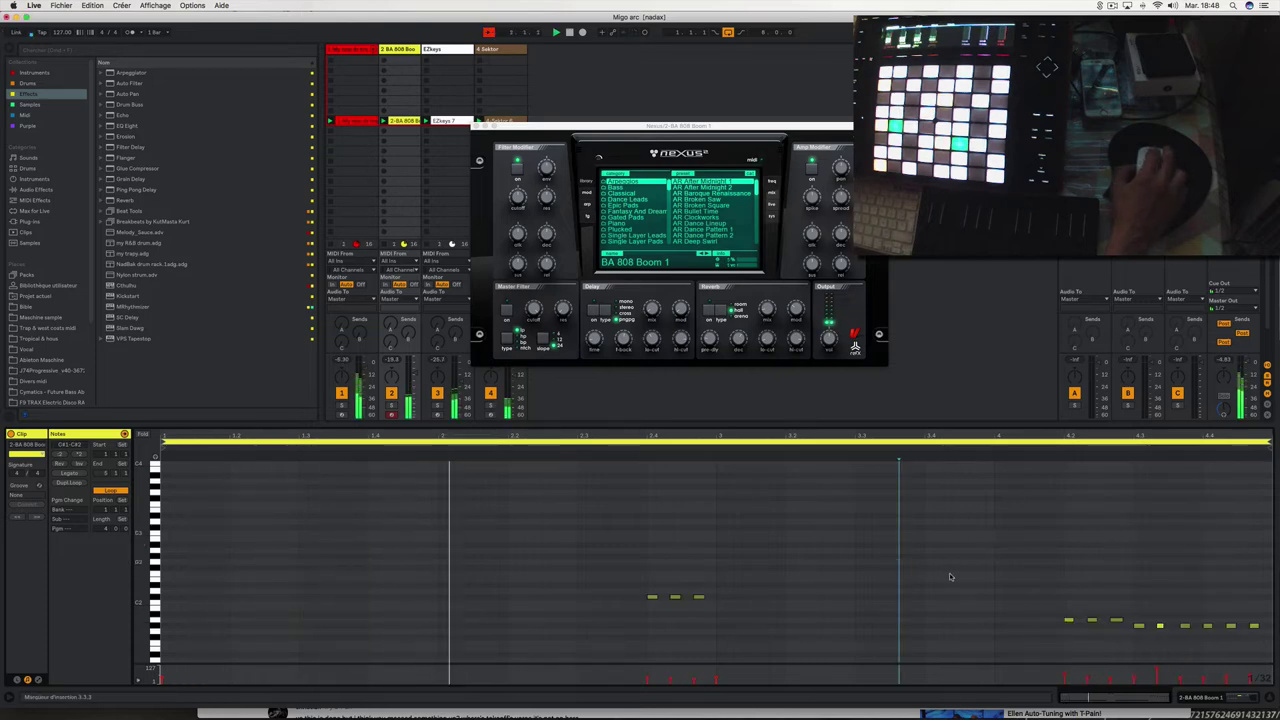
scroll(950, 577, "down", 5)
scroll(950, 578, "down", 2)
key("space")
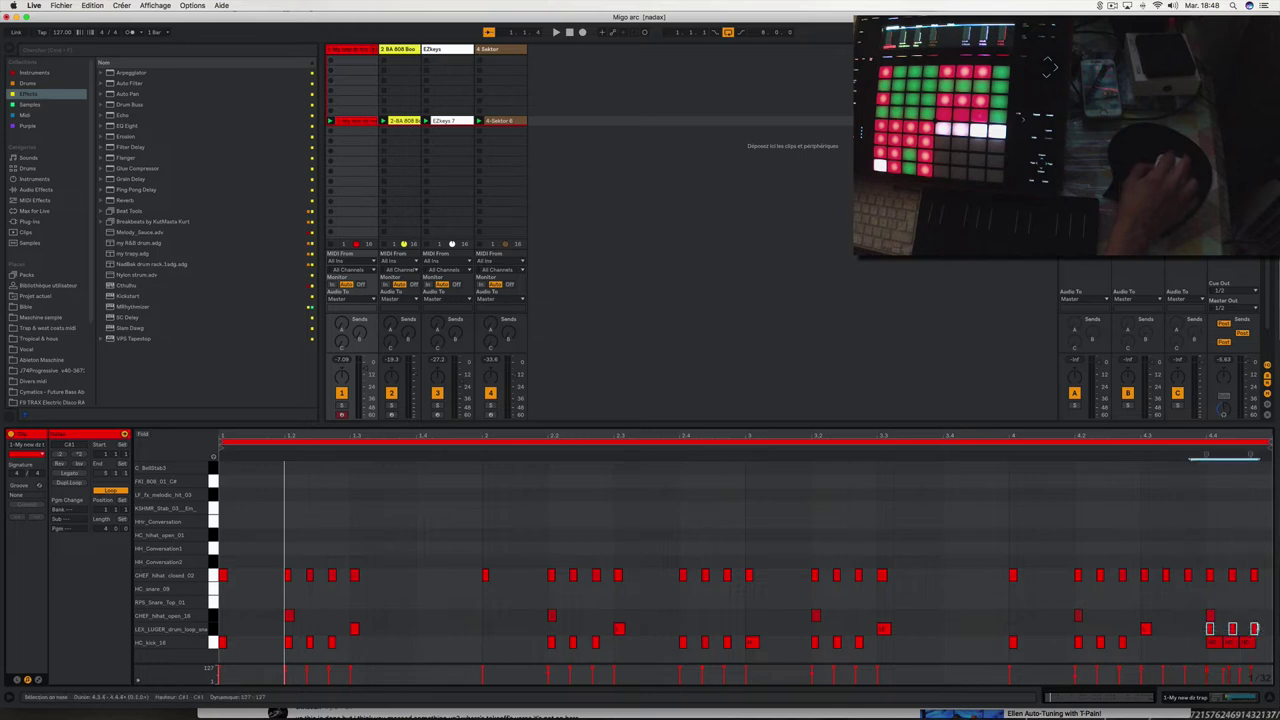
Quantize the last three LEX_LUGER notes and the three kick notes around beat 4.4, and play the loop.
right_click(1222, 630)
left_click(1158, 441)
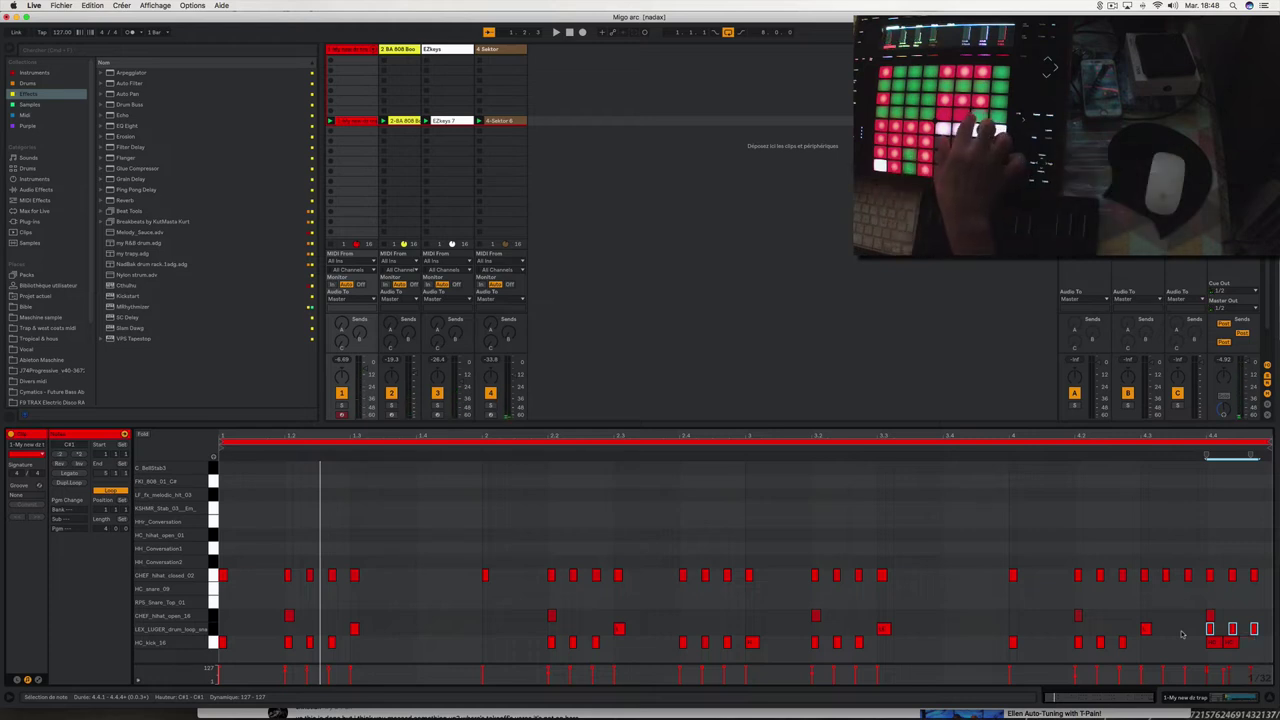
left_click_drag(1196, 643, 1250, 648)
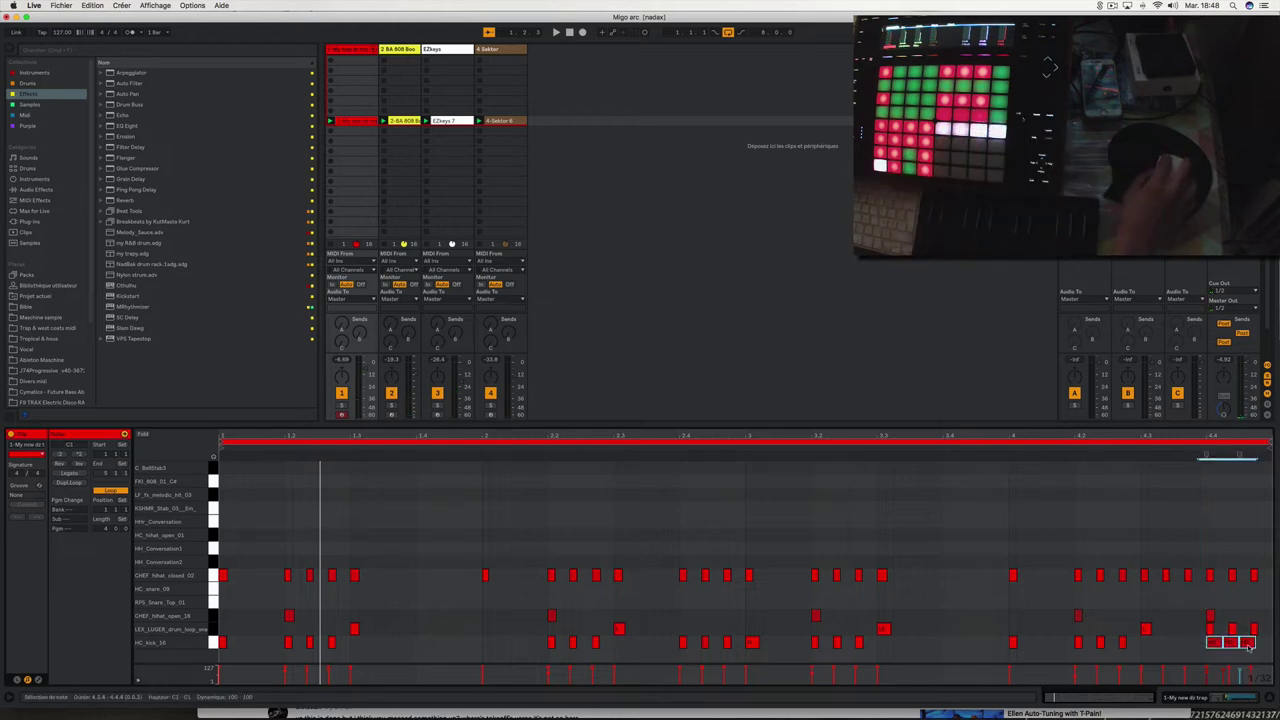
right_click(1250, 646)
left_click(1191, 556)
key("space")
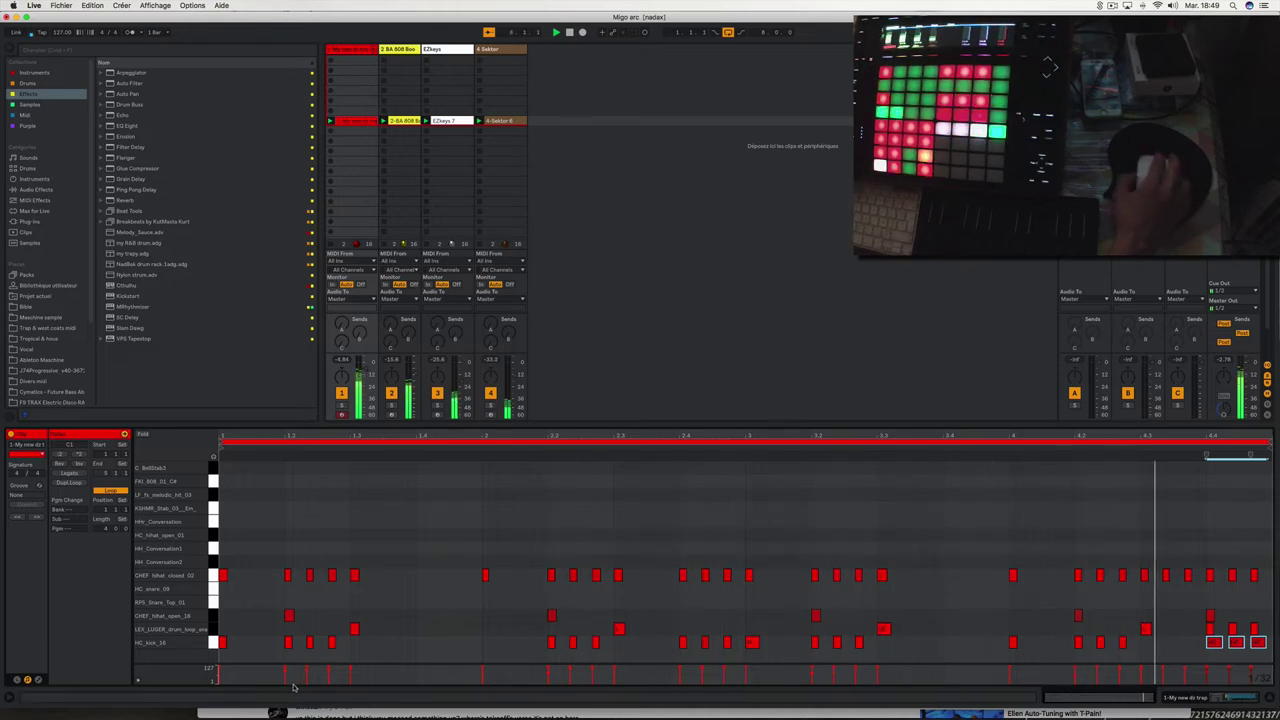
Switch to YouTube in Safari, search for "migos acapella" and open the "Bad and Boujee (Acapella Dirty) | 127 BPM" video.
left_click(234, 712)
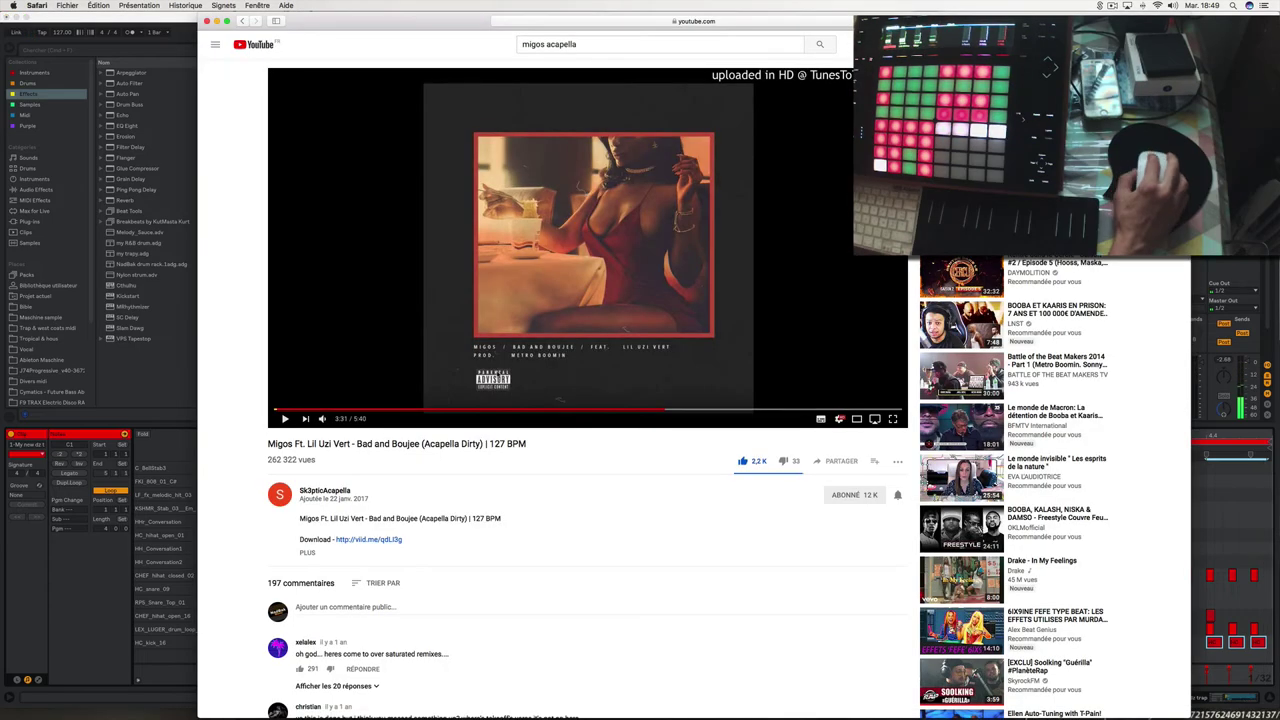
left_click(286, 420)
left_click(289, 410)
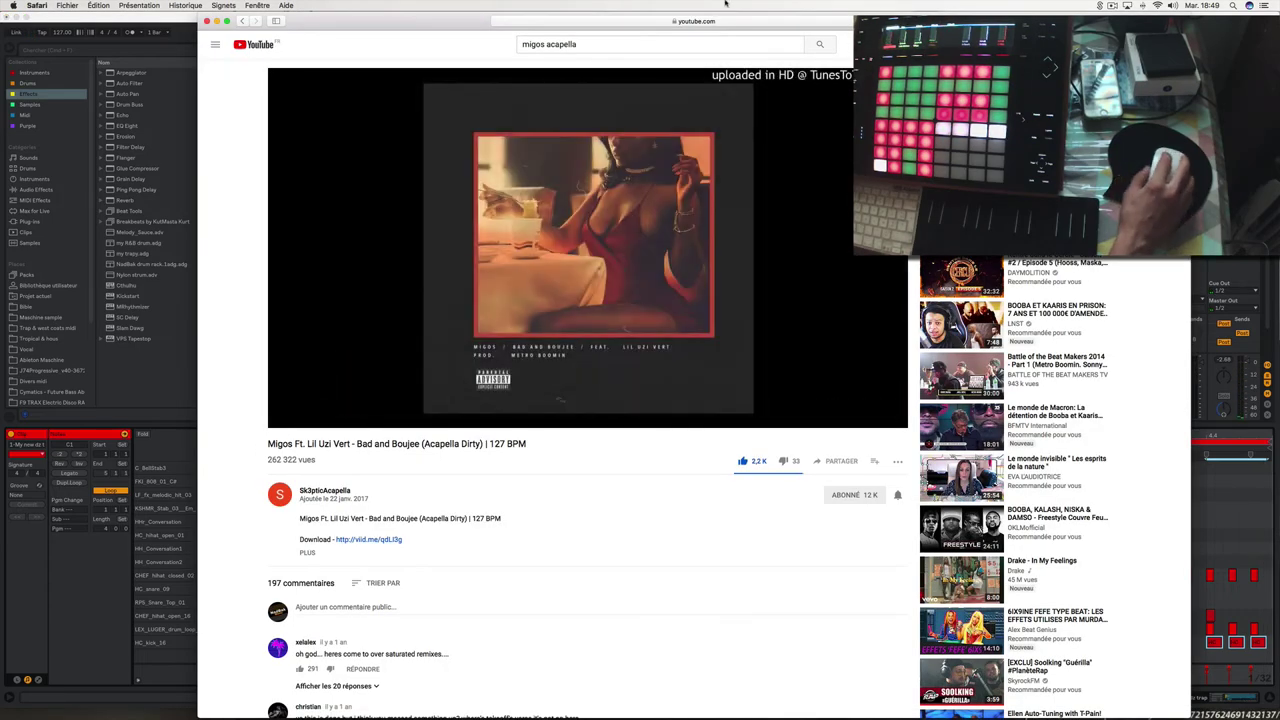
left_click(603, 42)
key("Return")
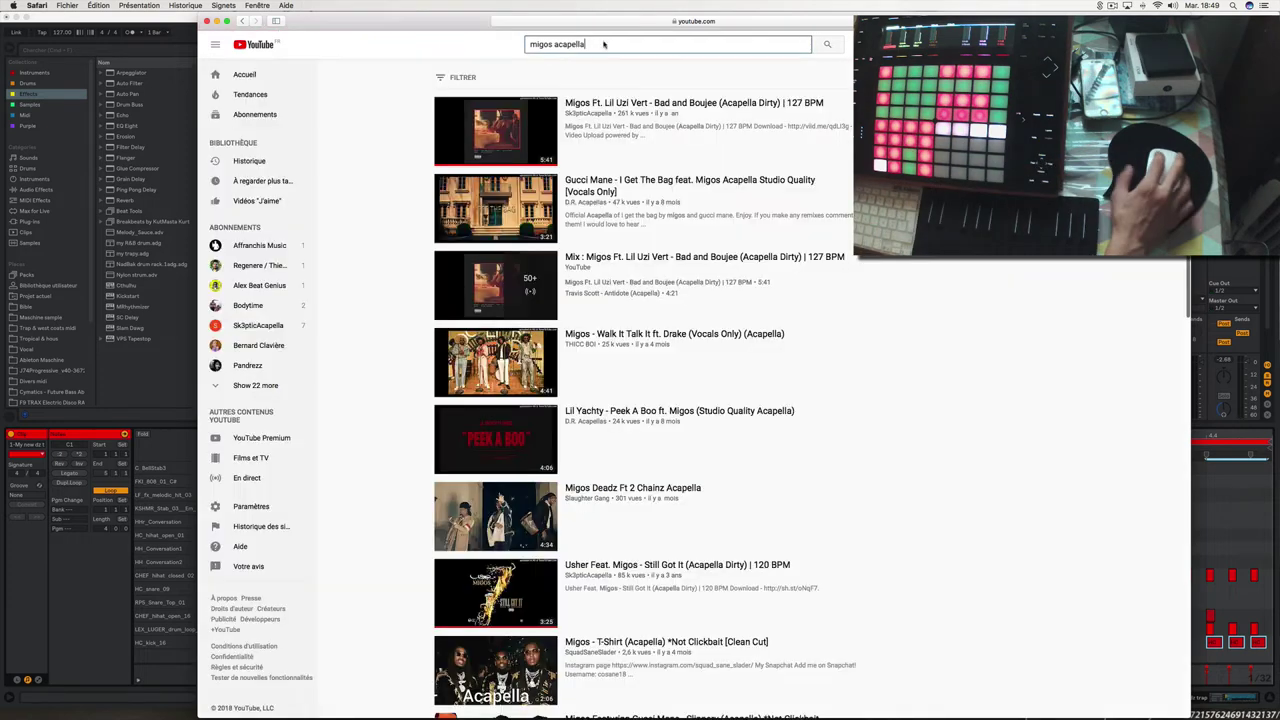
left_click(498, 131)
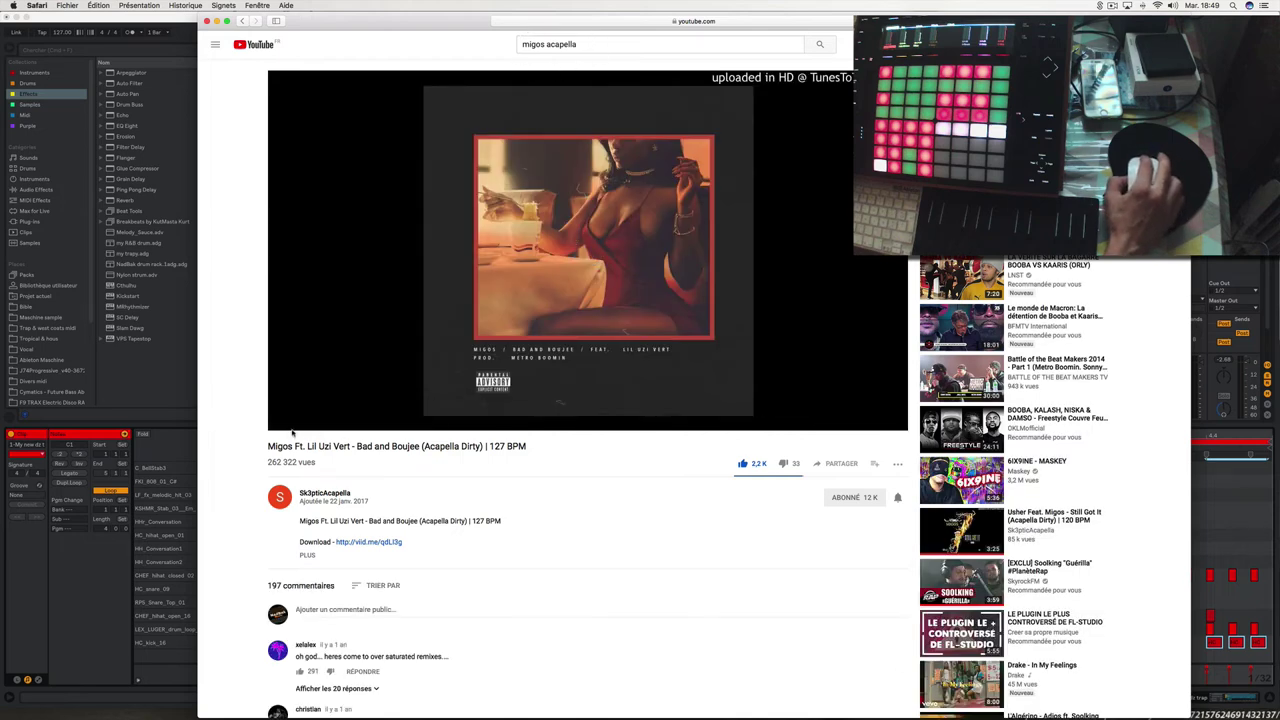
Return to Live and add "Migos Ft. Lil Uzi Vert - Bad and Boujee (Acapella) R R.wav" from Finder as a clip on a new track.
left_click(170, 20)
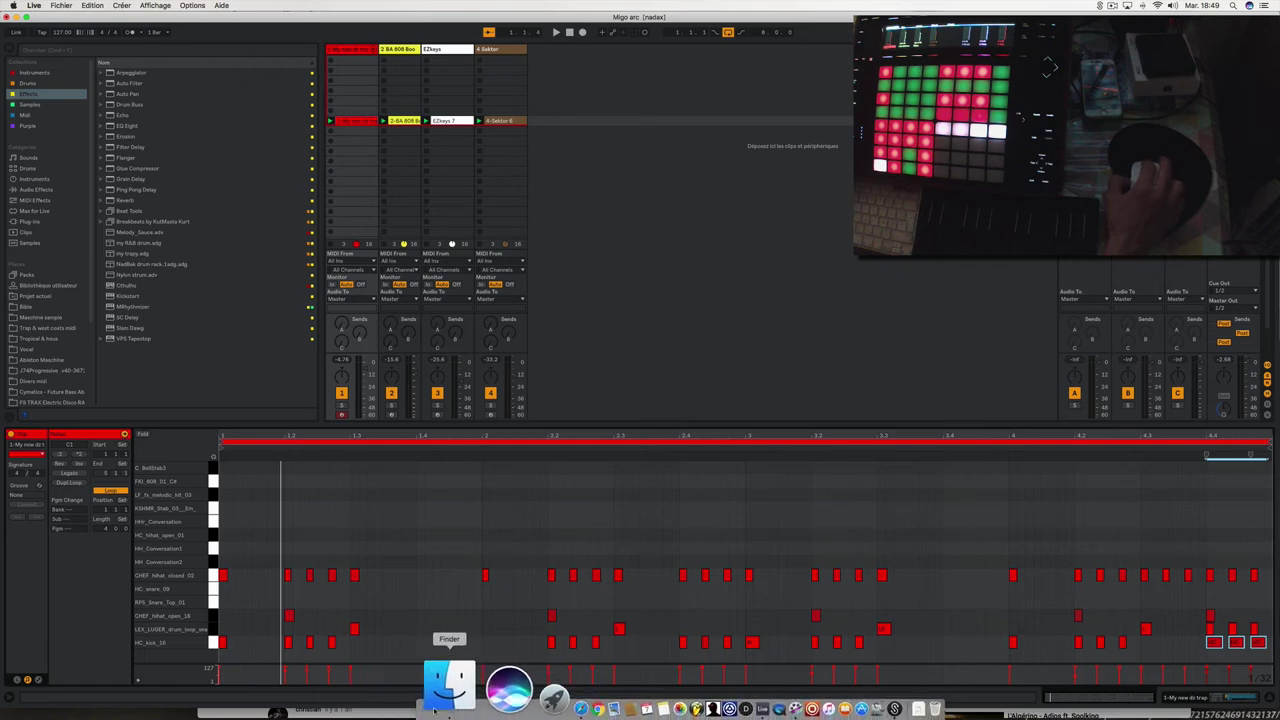
left_click(443, 675)
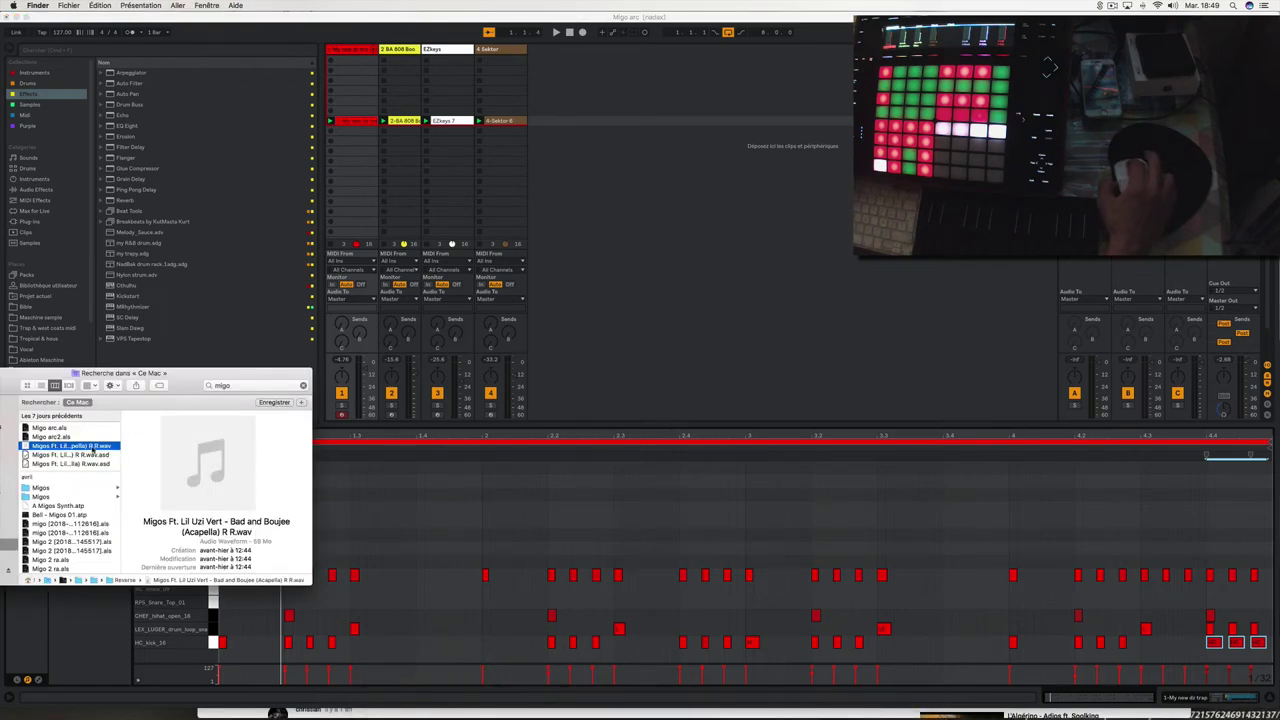
left_click_drag(93, 452, 550, 122)
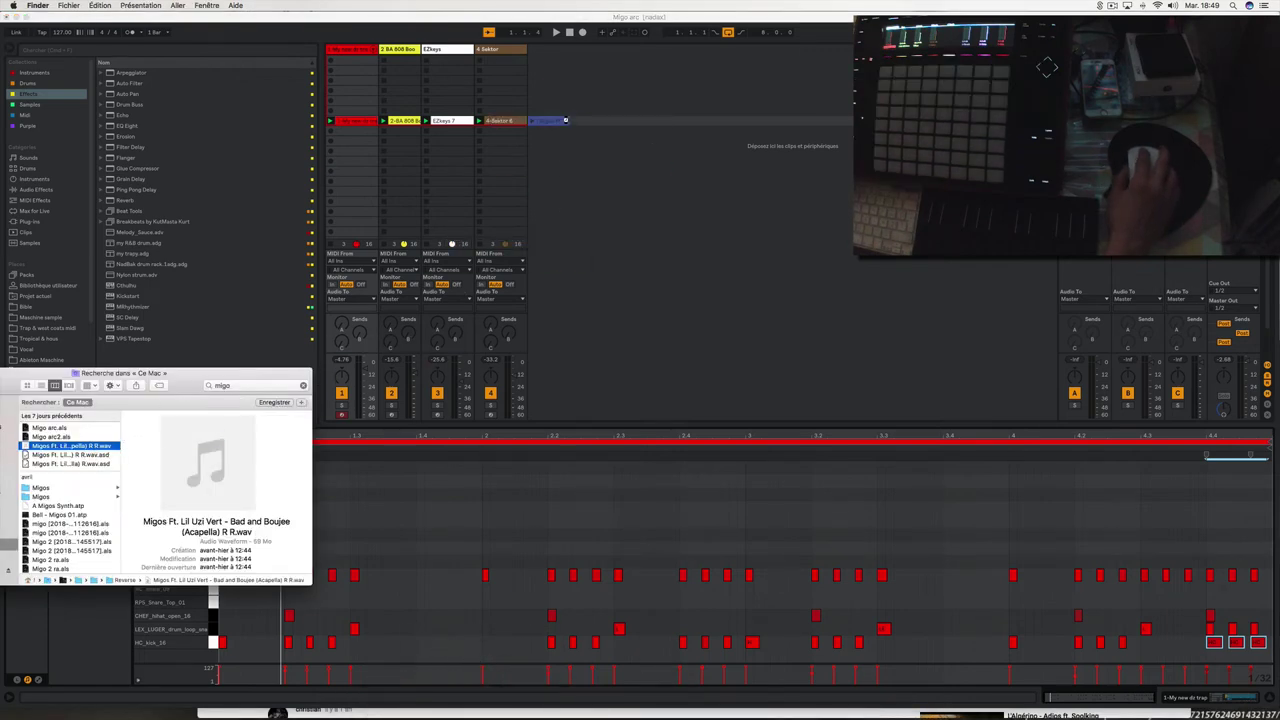
left_click(550, 122)
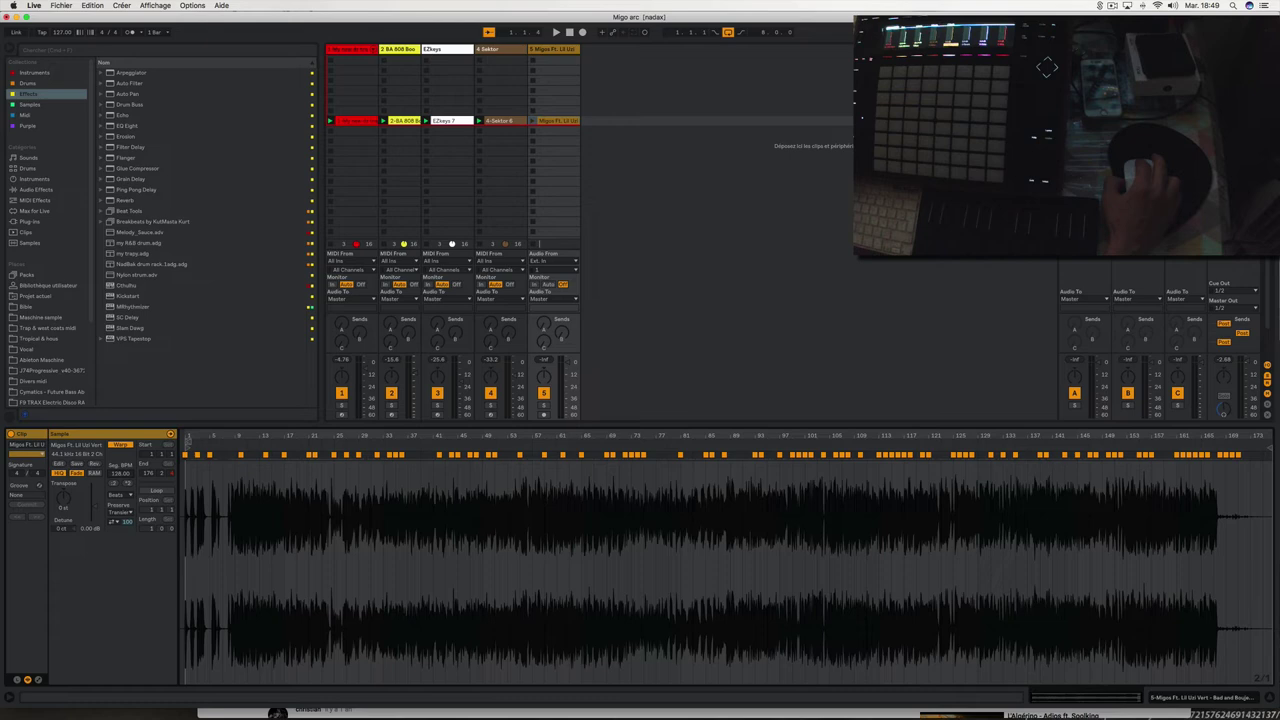
Start playback, launch the Migos acapella clip alongside the beat and solo its track.
key("space")
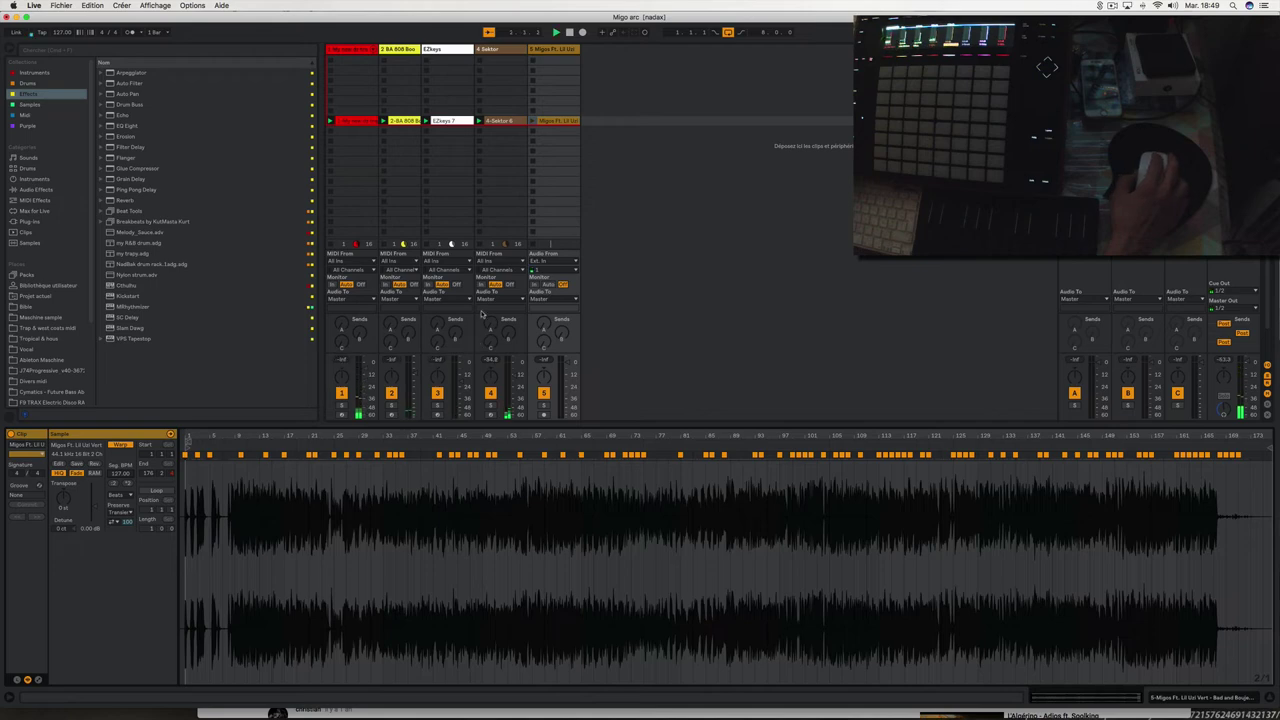
left_click(533, 121)
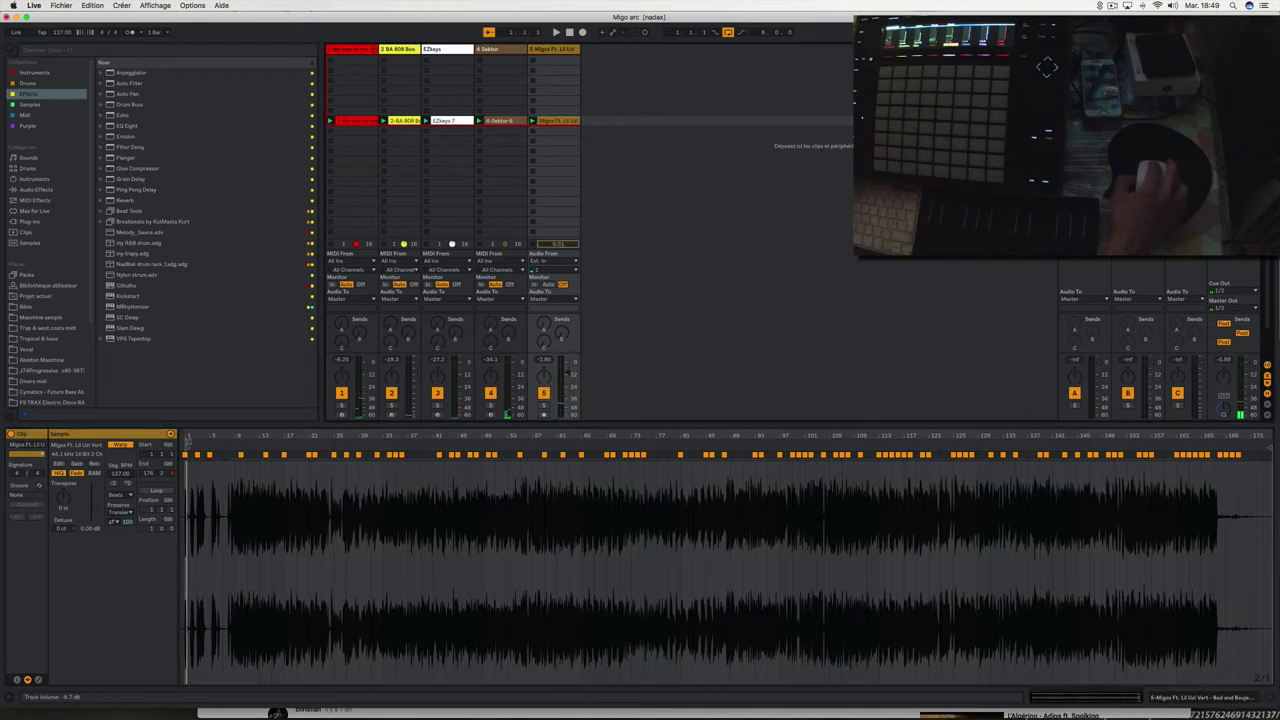
left_click(544, 405)
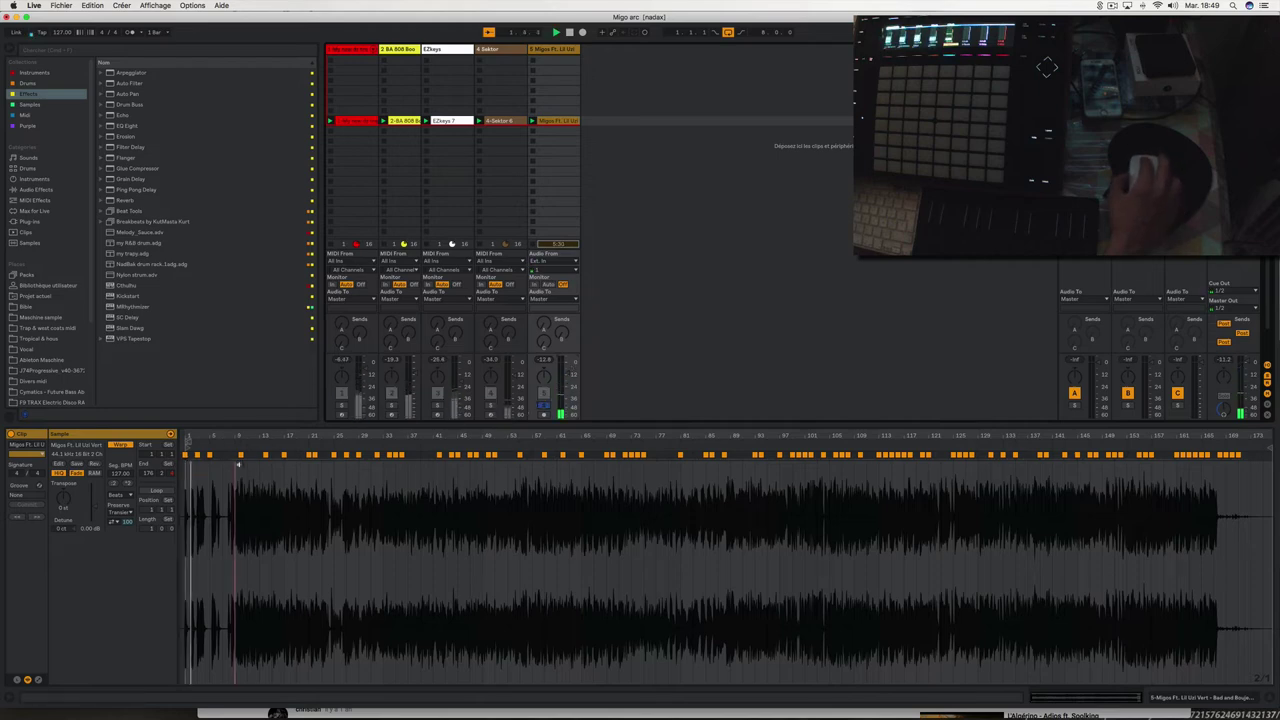
Audition the opening of the acapella clip and set its warp mode to Complex Pro.
left_click_drag(240, 438, 240, 506)
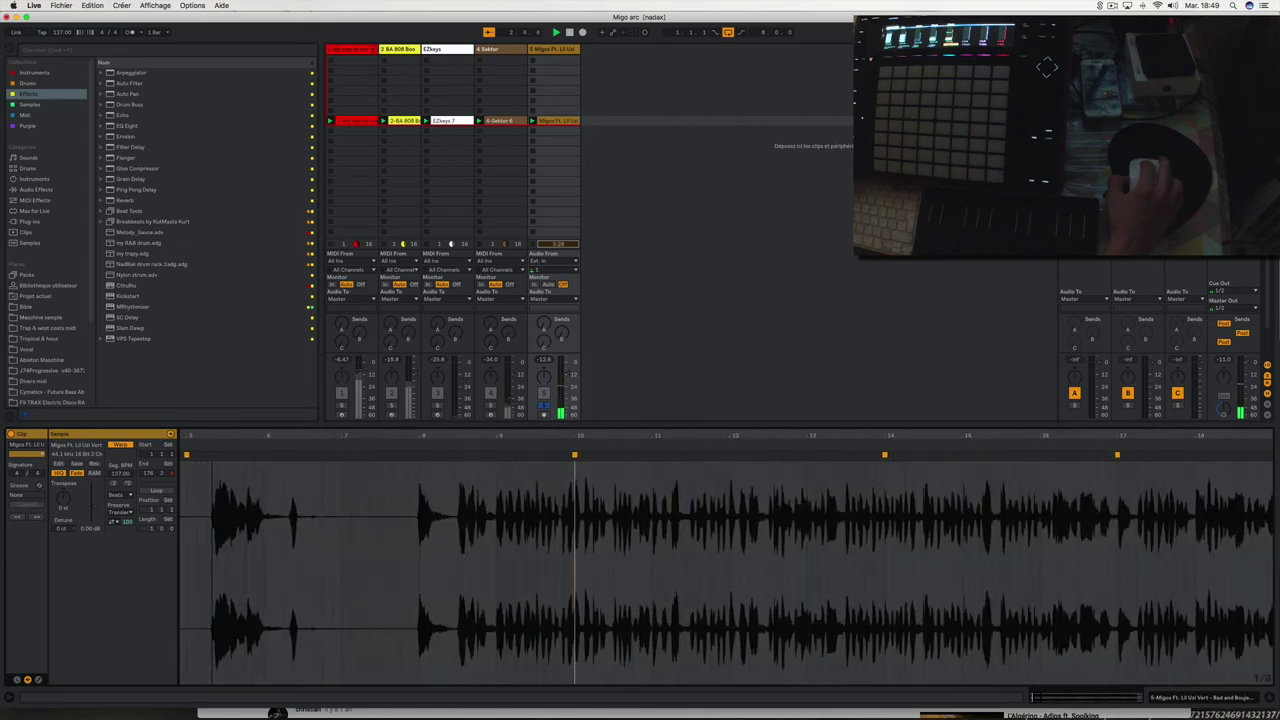
scroll(297, 500, "left", 8)
key("space")
key("space")
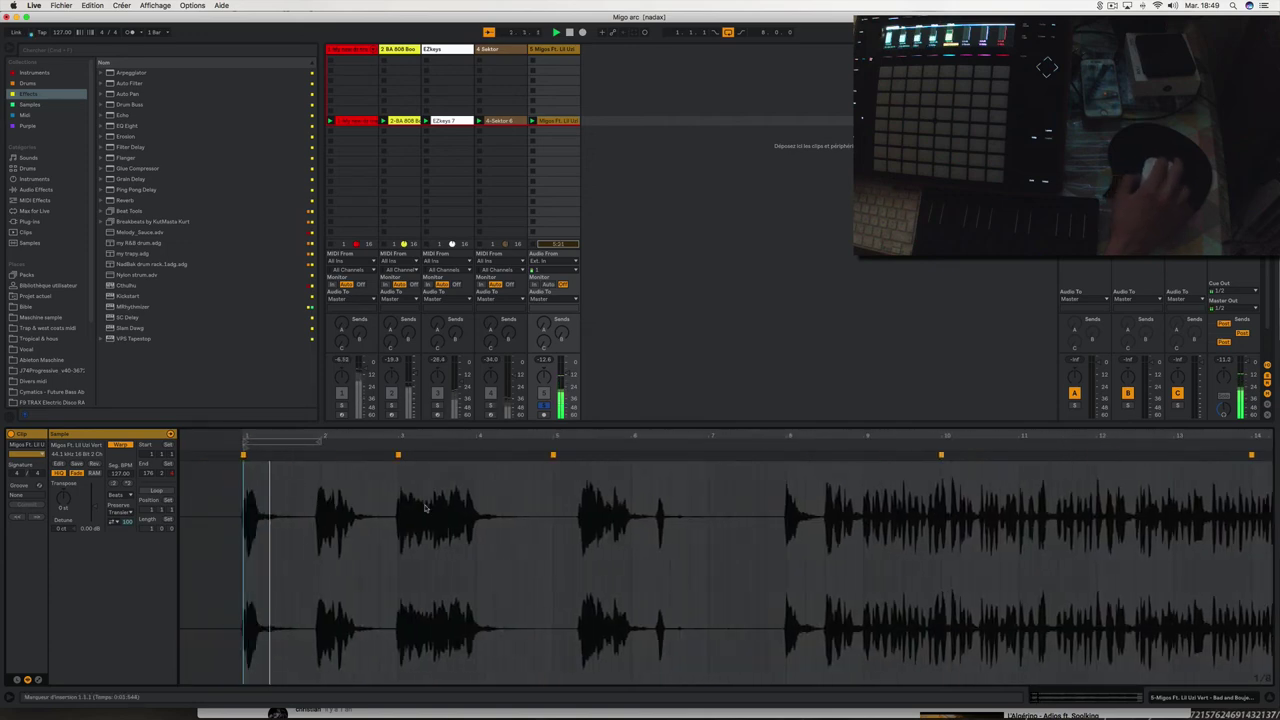
left_click_drag(327, 497, 142, 502)
left_click(129, 496)
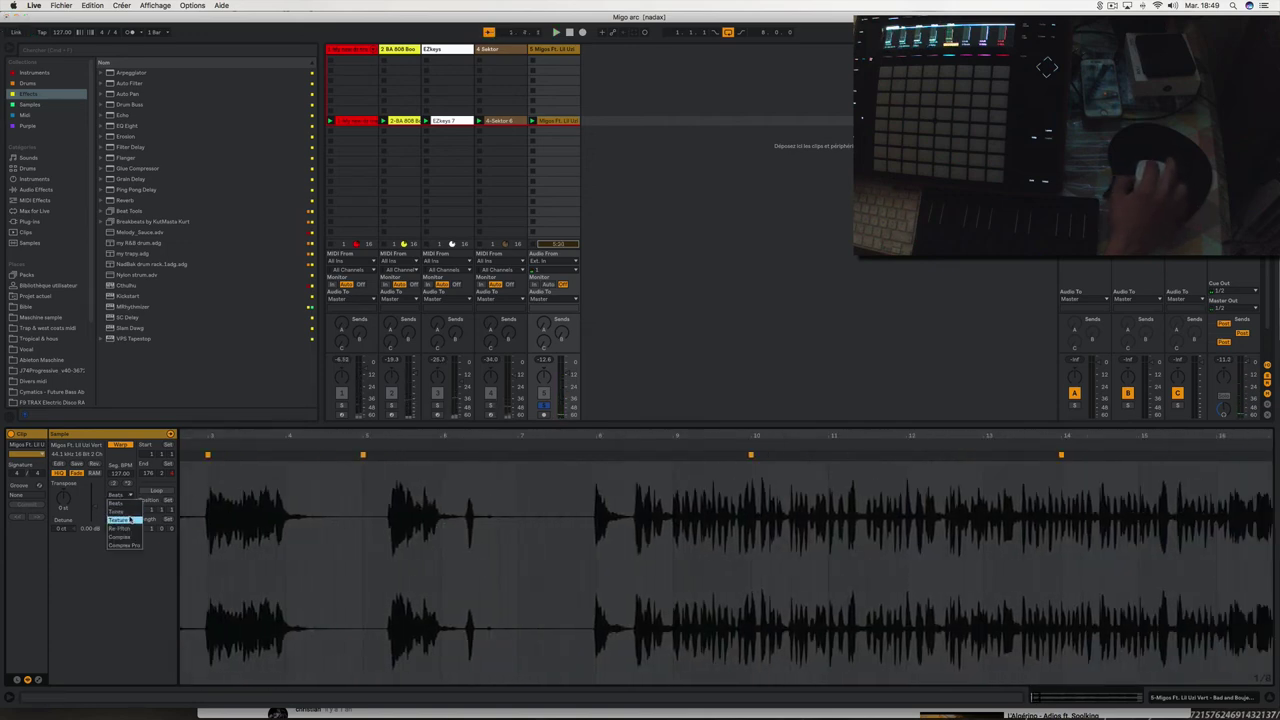
left_click(132, 545)
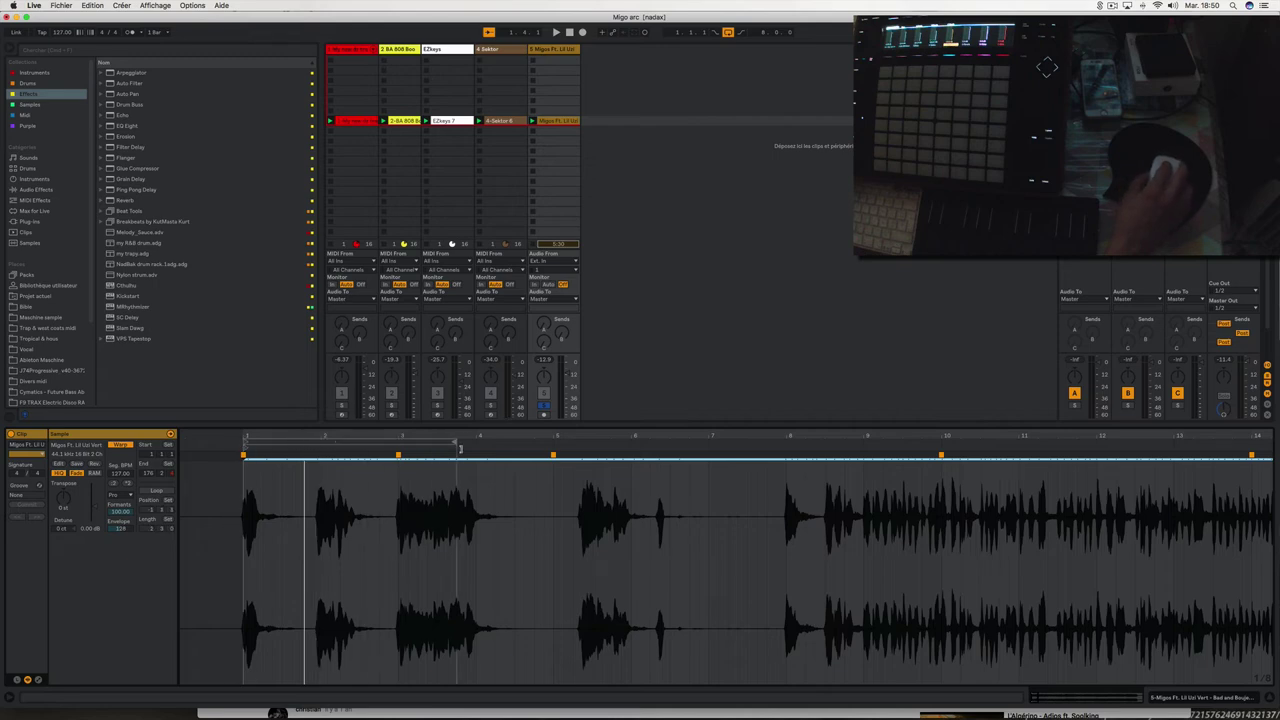
Extend the acapella clip's loop length to 33 bars and move its start marker and loop start to bar 8.
left_click_drag(460, 449, 833, 491)
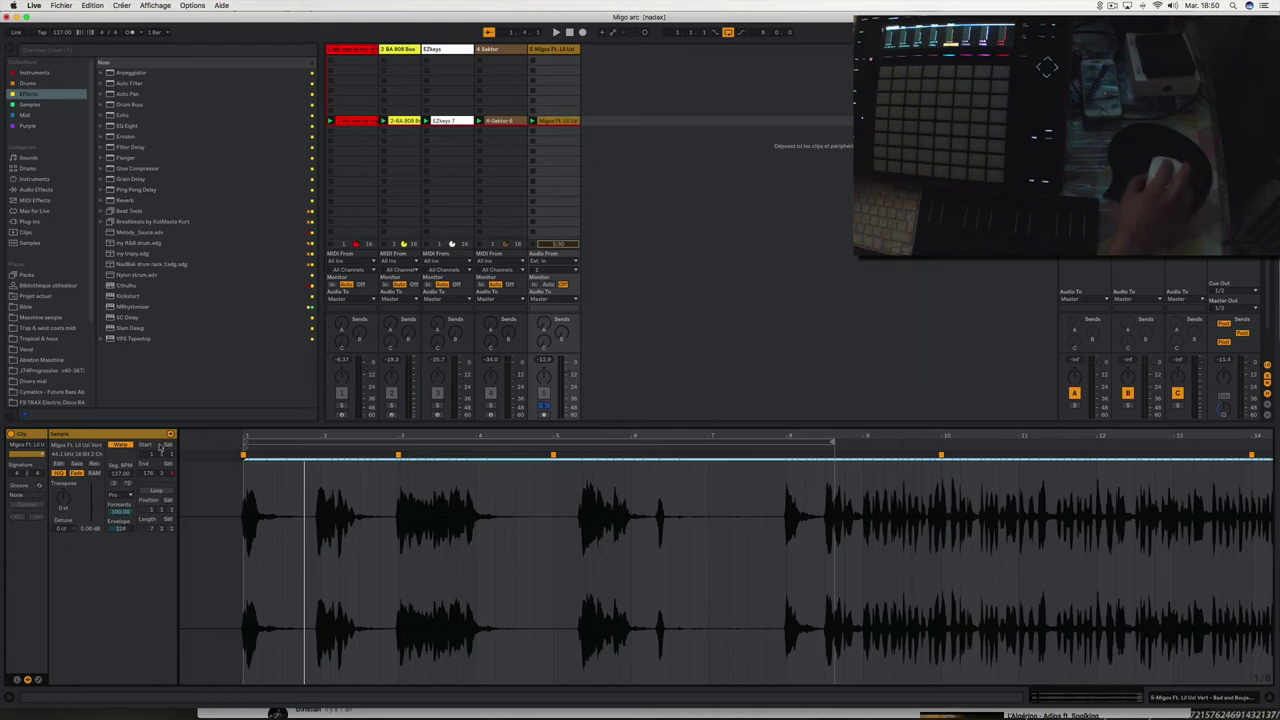
left_click_drag(152, 528, 152, 514)
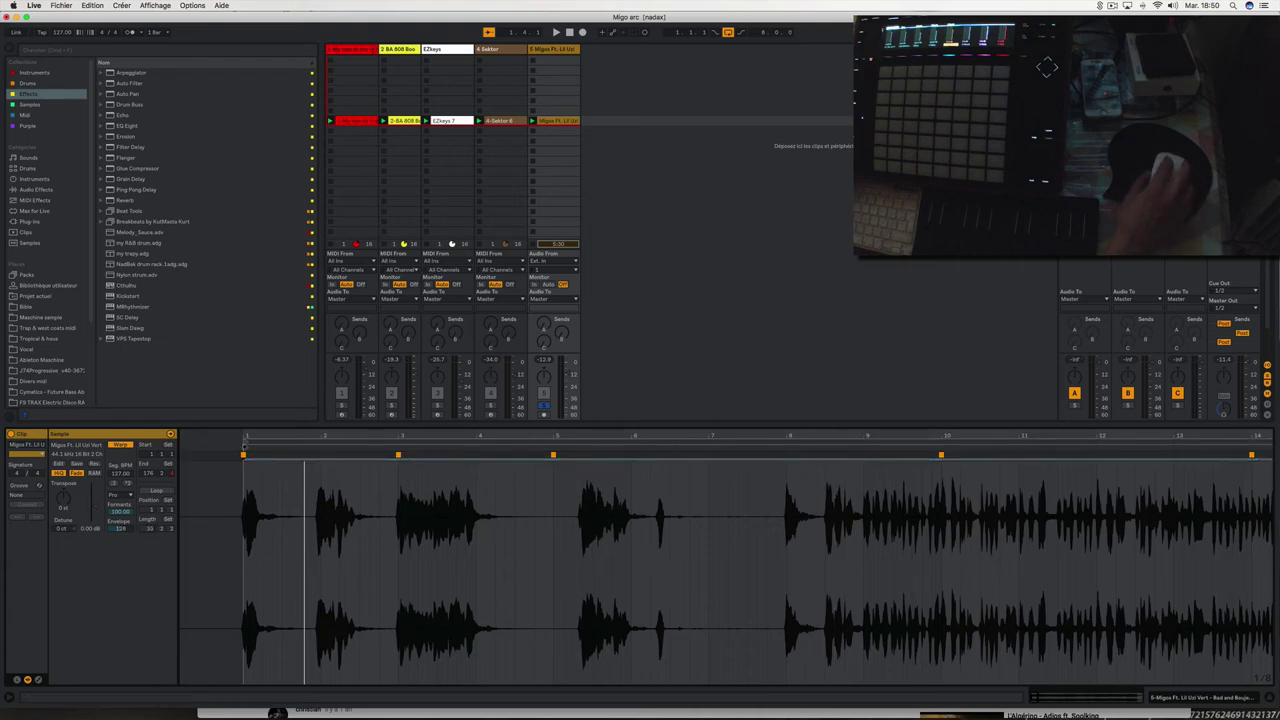
left_click_drag(246, 444, 564, 456)
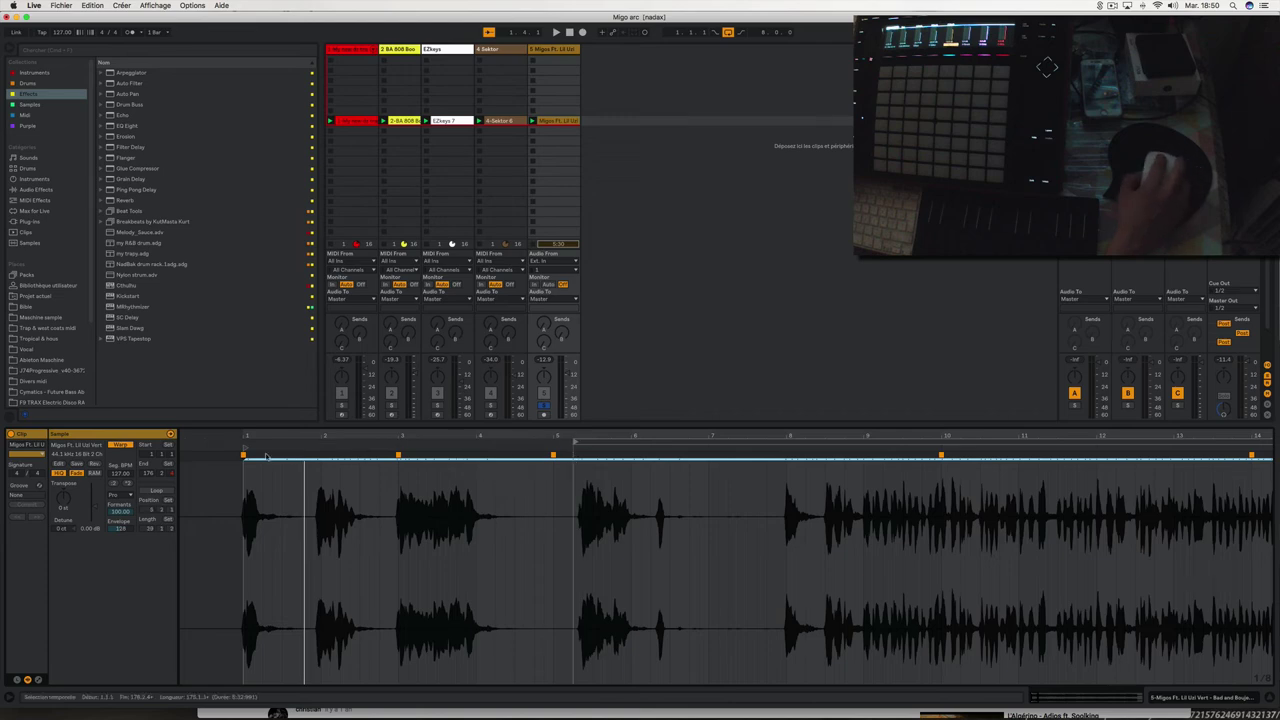
left_click_drag(575, 446, 783, 458)
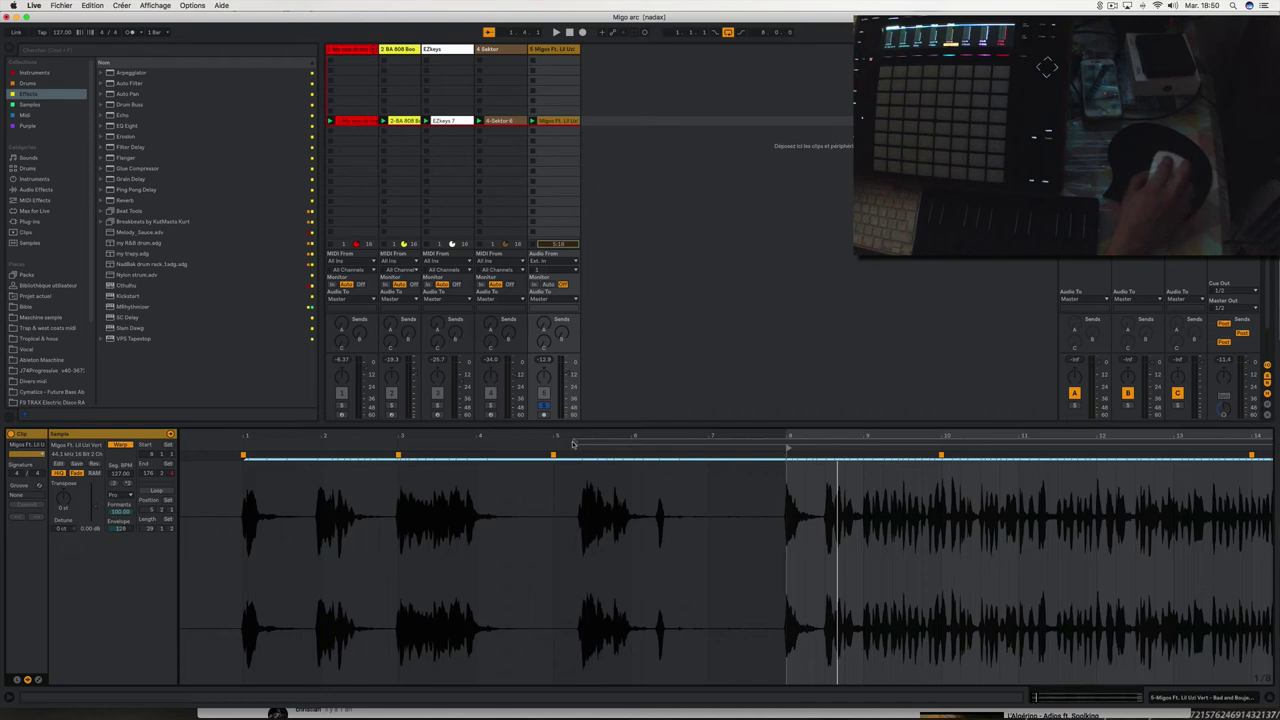
left_click_drag(573, 444, 787, 445)
Play the acapella from bar 8 together with the beat to check how it fits.
key("space")
key("space")
key("space")
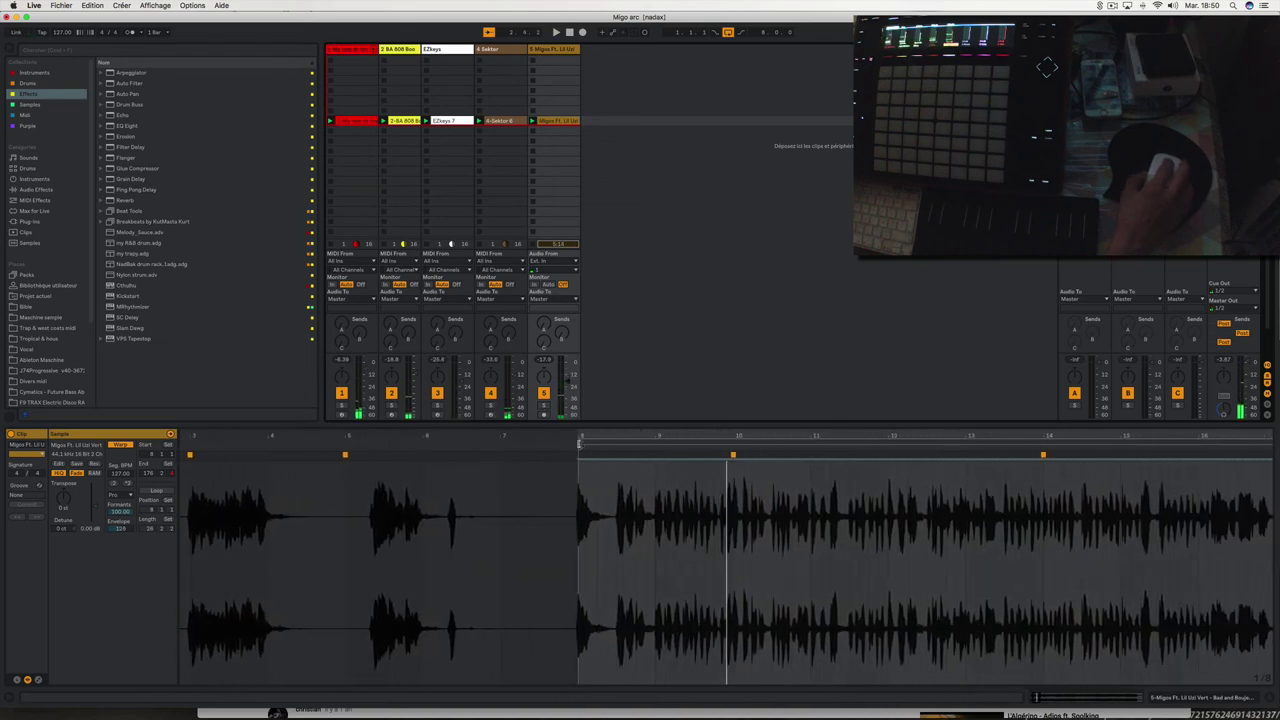
Move the acapella clip's loop start and start marker to 15.3 and audition that section over the beat.
left_click_drag(579, 443, 681, 459)
left_click_drag(579, 443, 1099, 443)
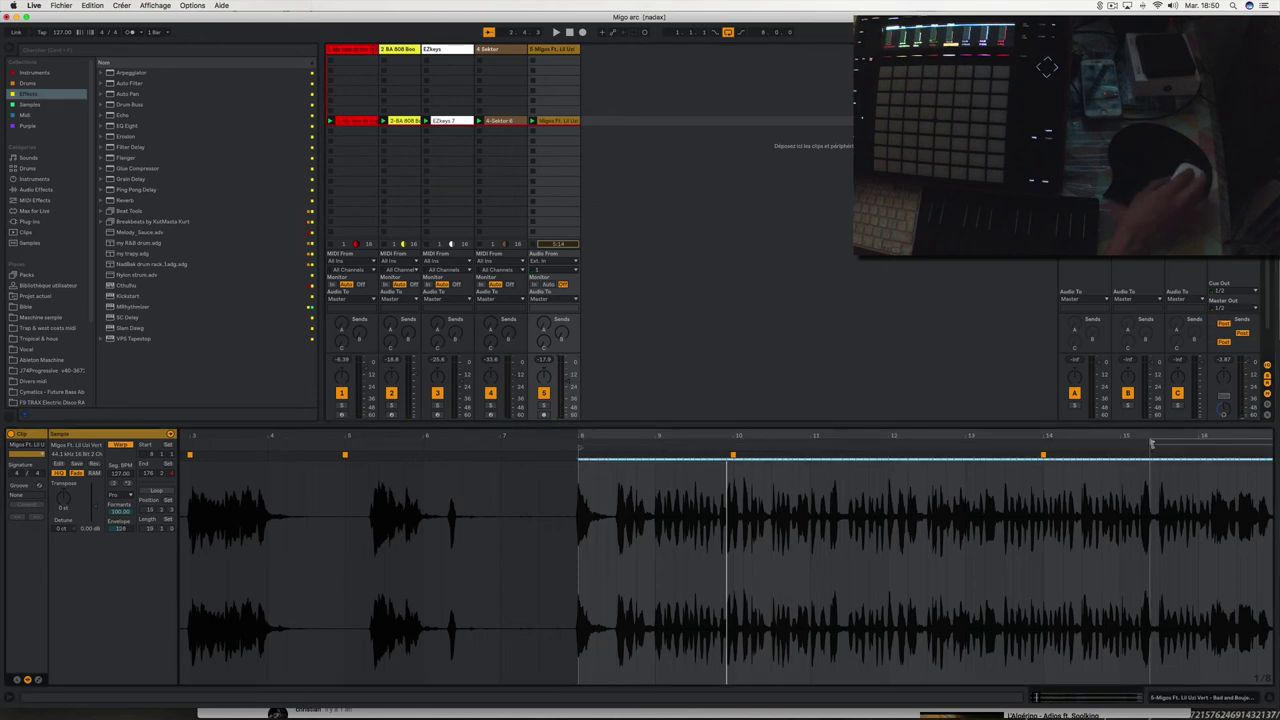
key("space")
key("space")
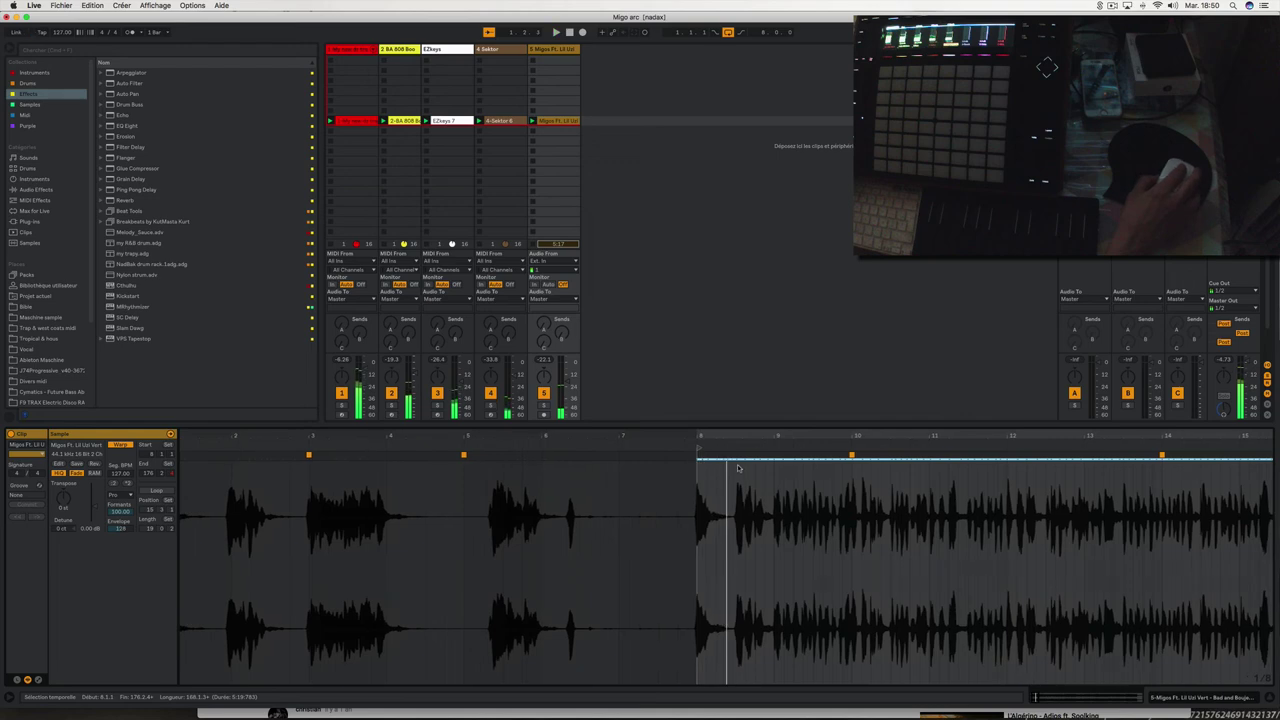
scroll(740, 468, "right", 5)
left_click_drag(410, 450, 980, 452)
key("space")
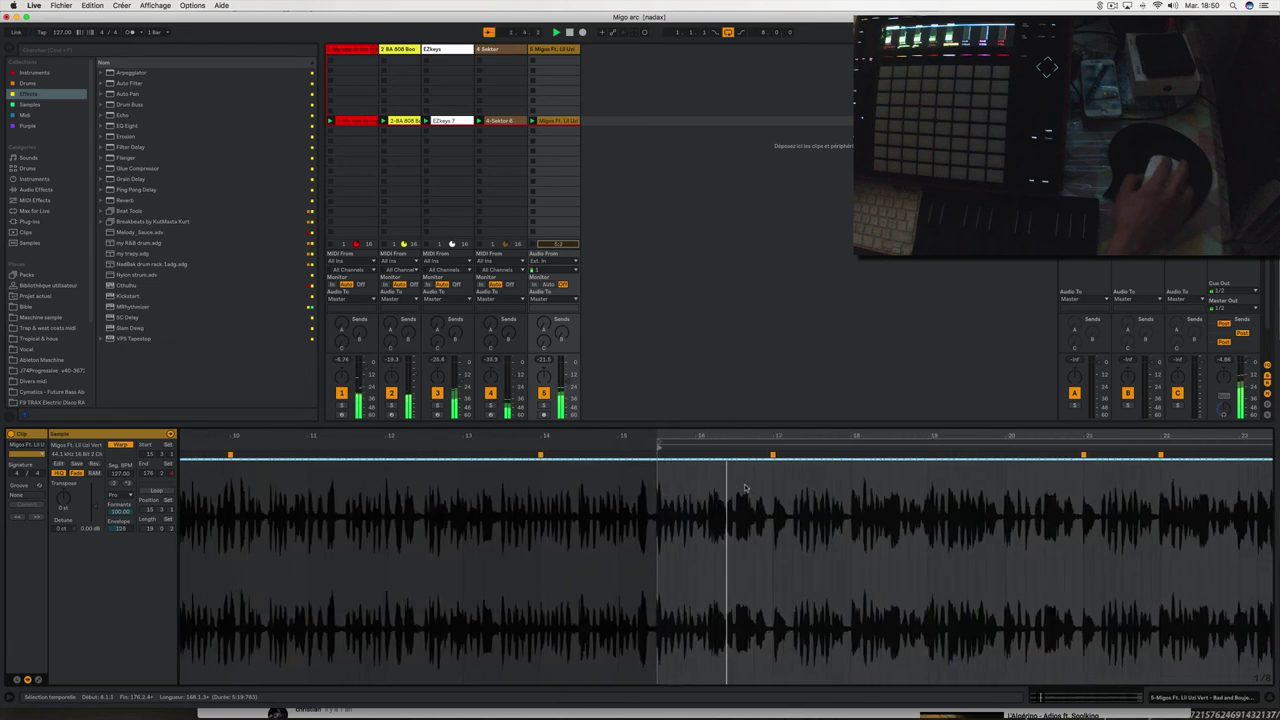
Shift the acapella clip's loop start and start marker one bar further, to 16.3.
left_click(638, 445)
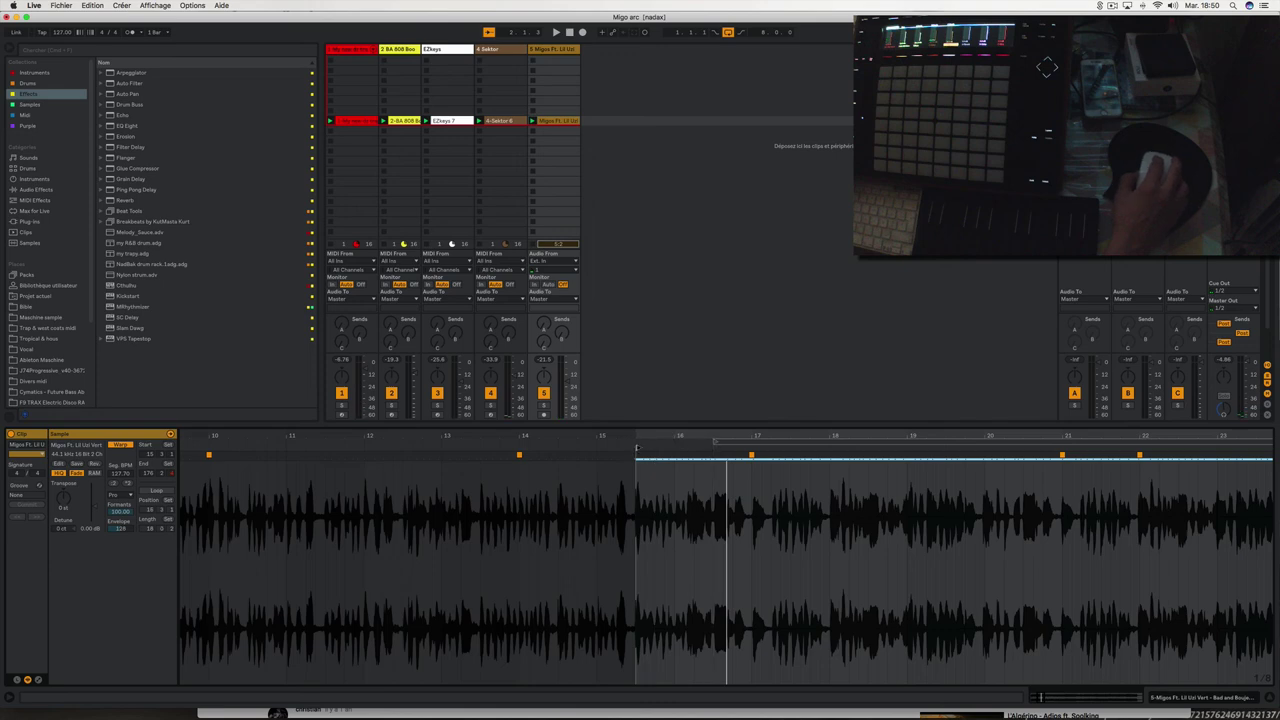
left_click_drag(637, 447, 714, 444)
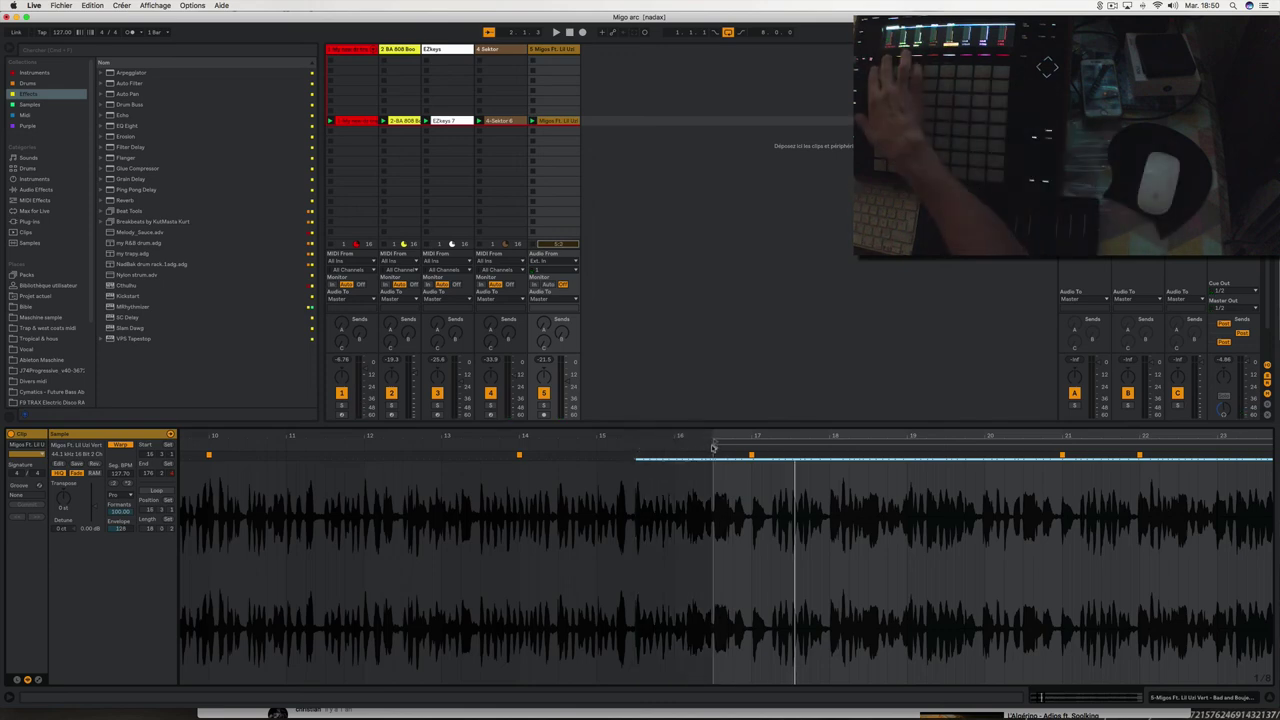